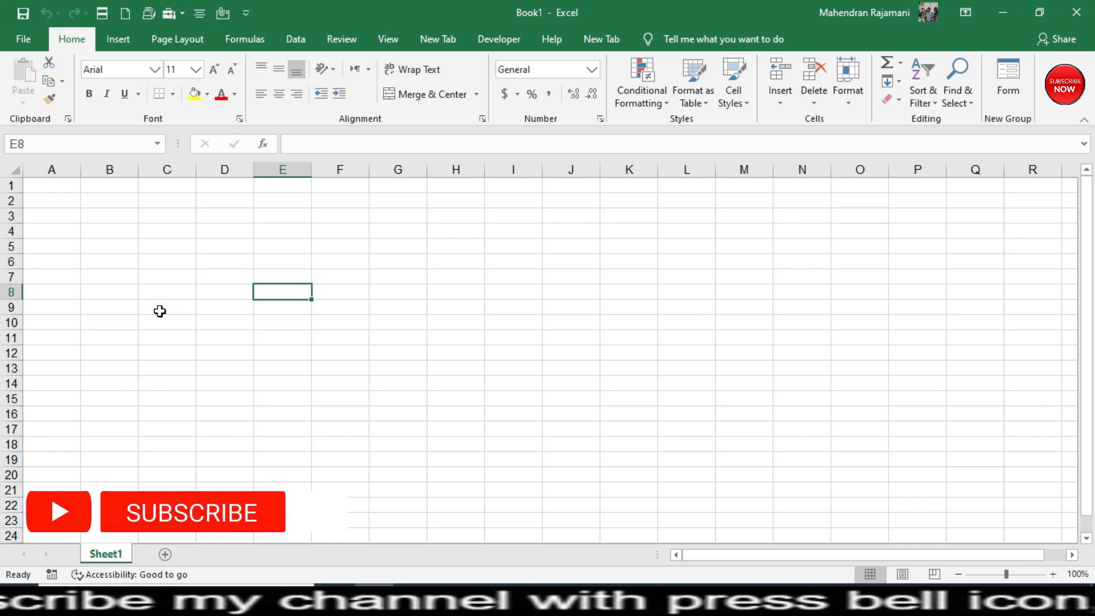
Open the Visual Basic editor for the workbook and insert a new UserForm
{"action": "key", "text": "alt+F11"}
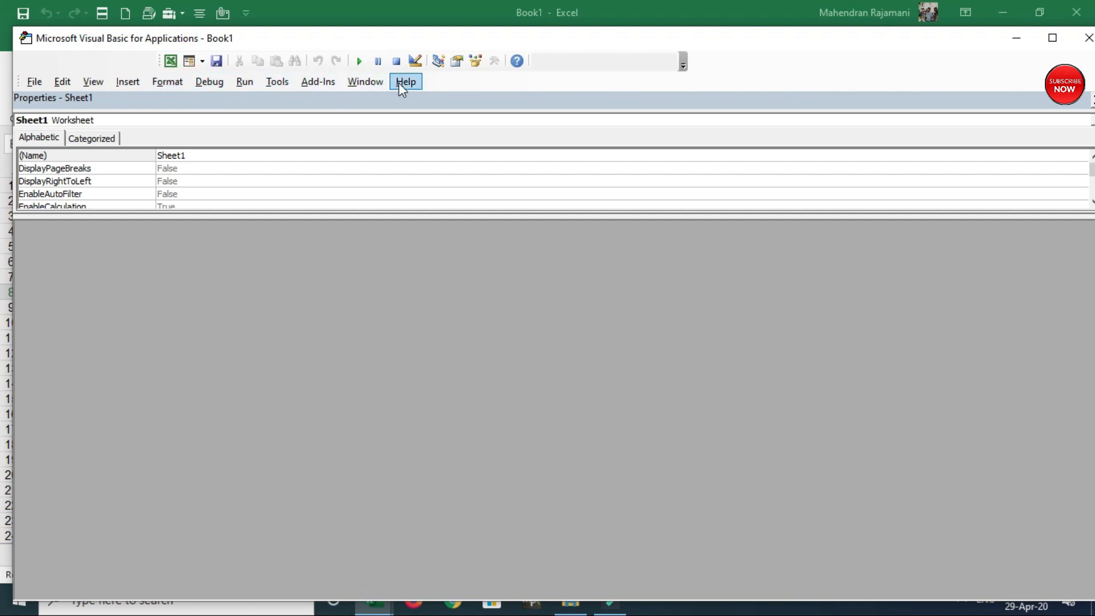
{"action": "left_click", "coordinate": [128, 83]}
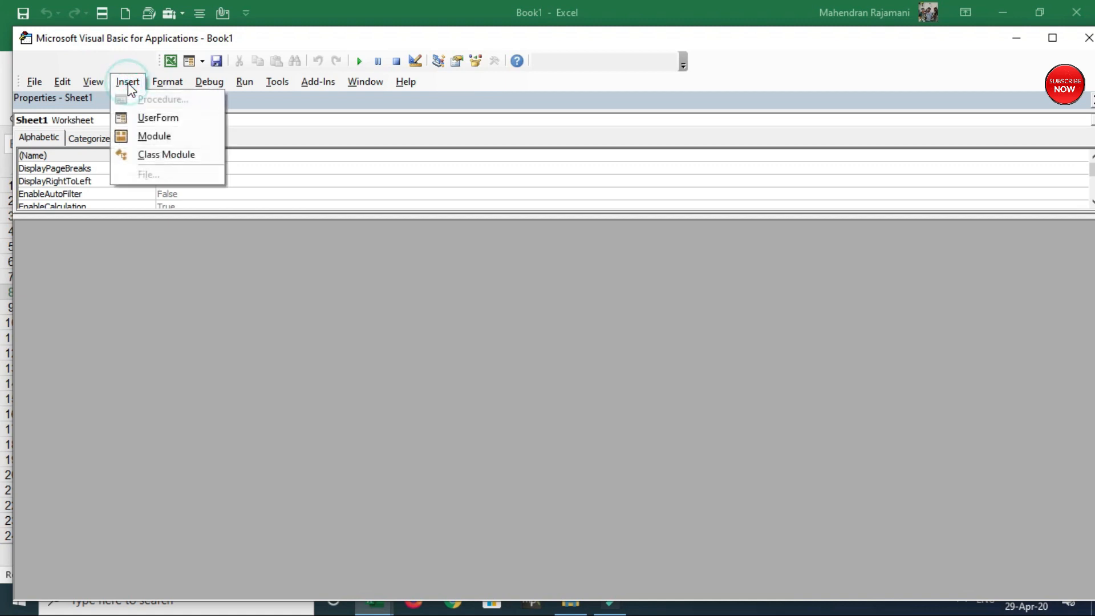
{"action": "left_click", "coordinate": [153, 120]}
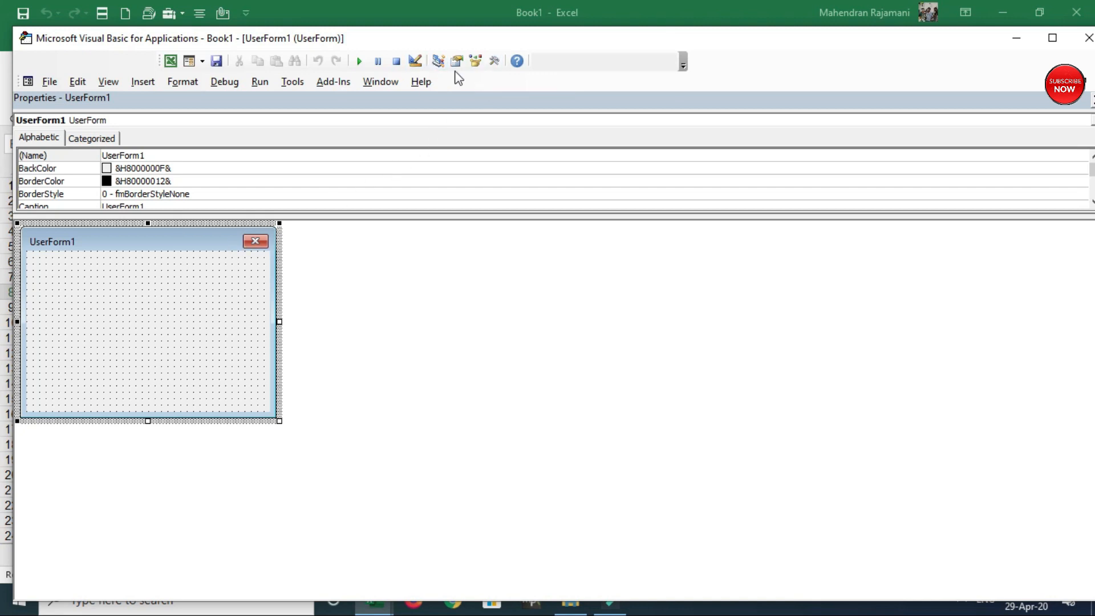
Add a label control in the upper-left corner of the blank form
{"action": "left_click", "coordinate": [494, 63]}
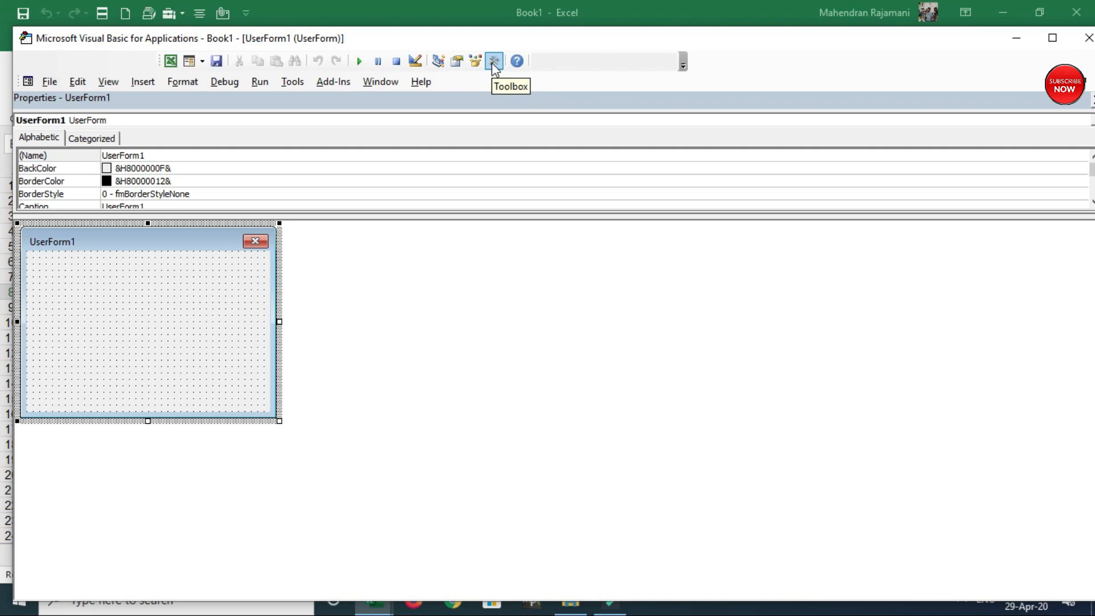
{"action": "left_click", "coordinate": [494, 63]}
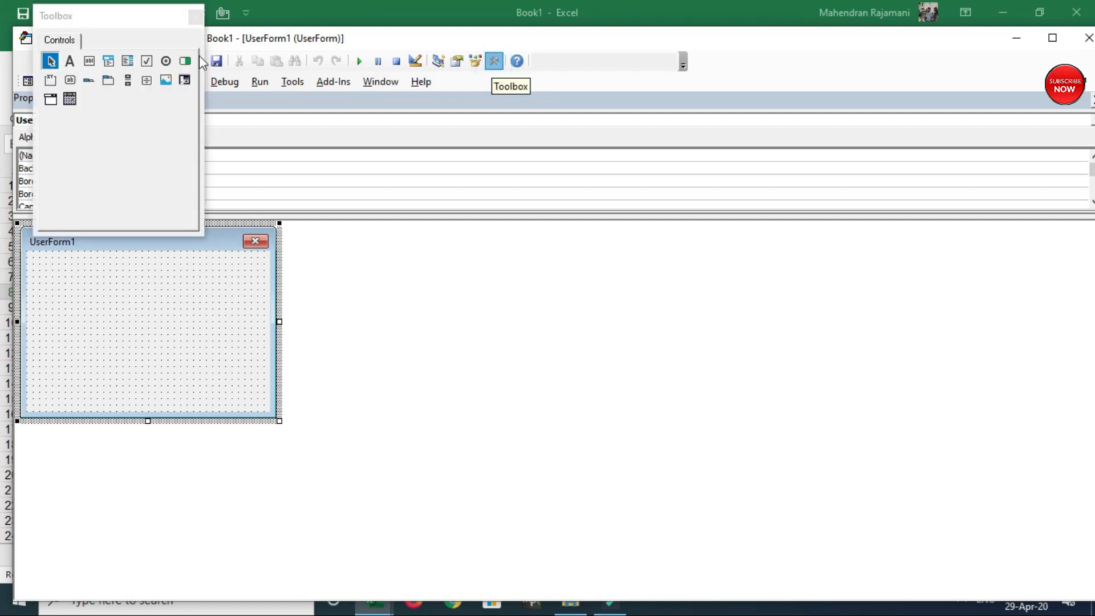
{"action": "left_click", "coordinate": [69, 61]}
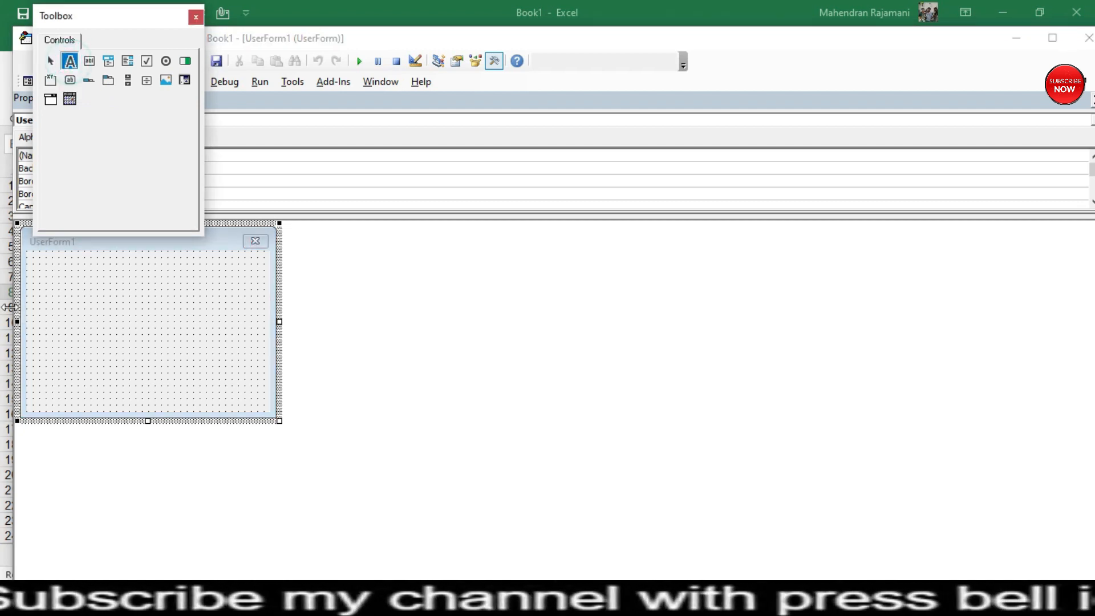
{"action": "left_click", "coordinate": [37, 265]}
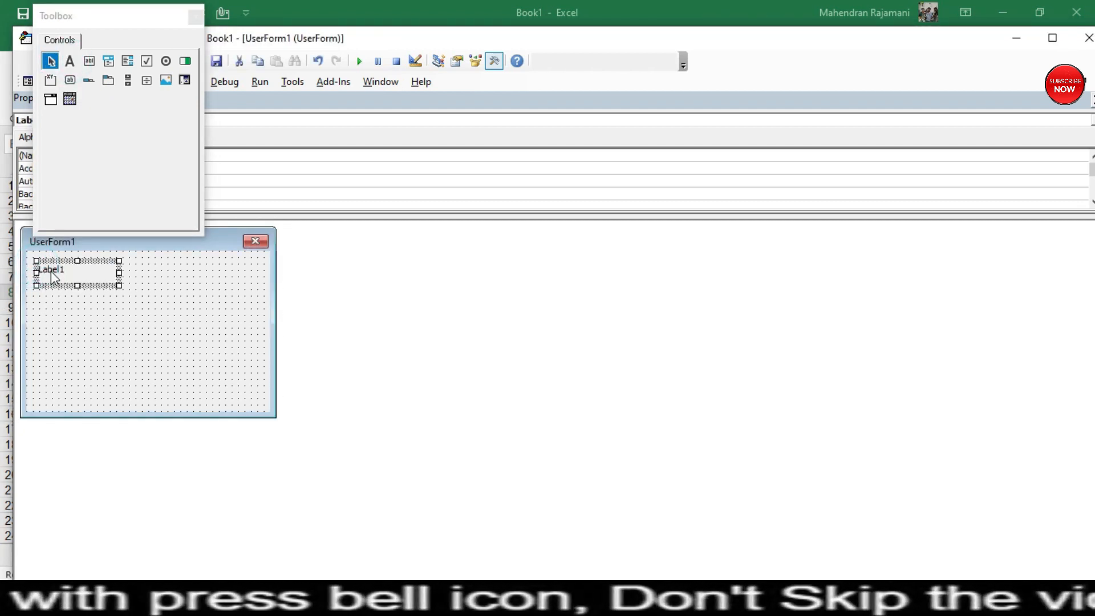
{"action": "left_click", "coordinate": [197, 17]}
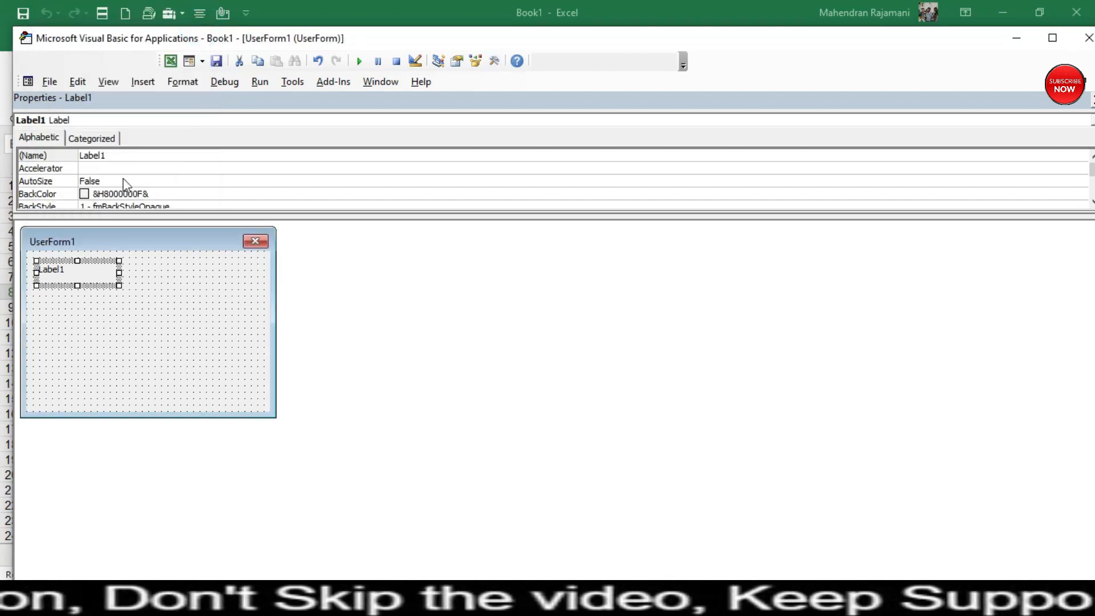
Set the label's Caption property to "Item Code"
{"action": "right_click", "coordinate": [74, 275]}
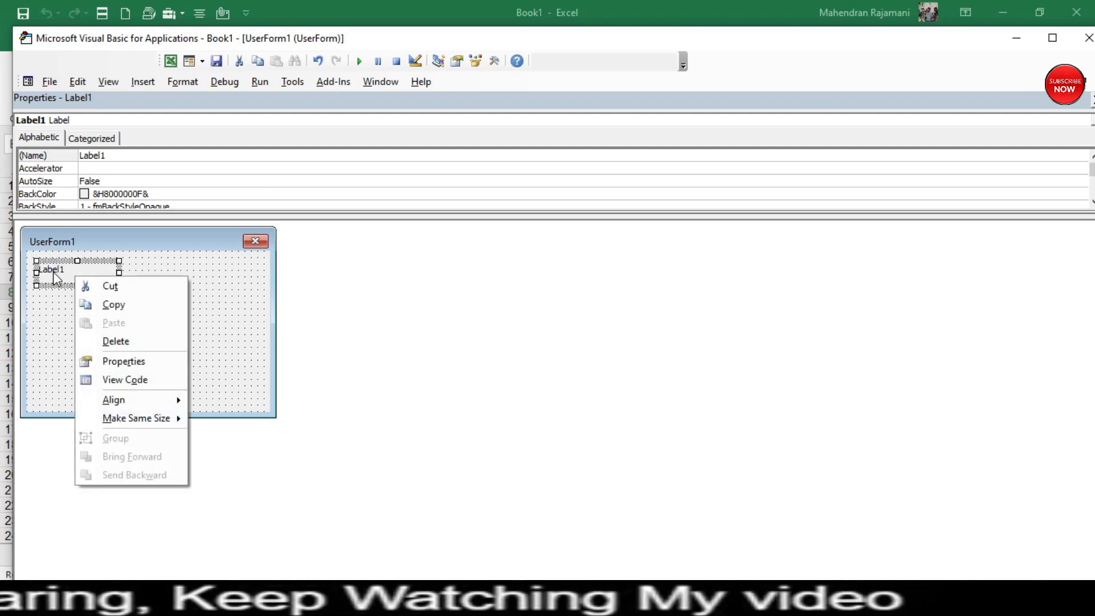
{"action": "left_click", "coordinate": [116, 363]}
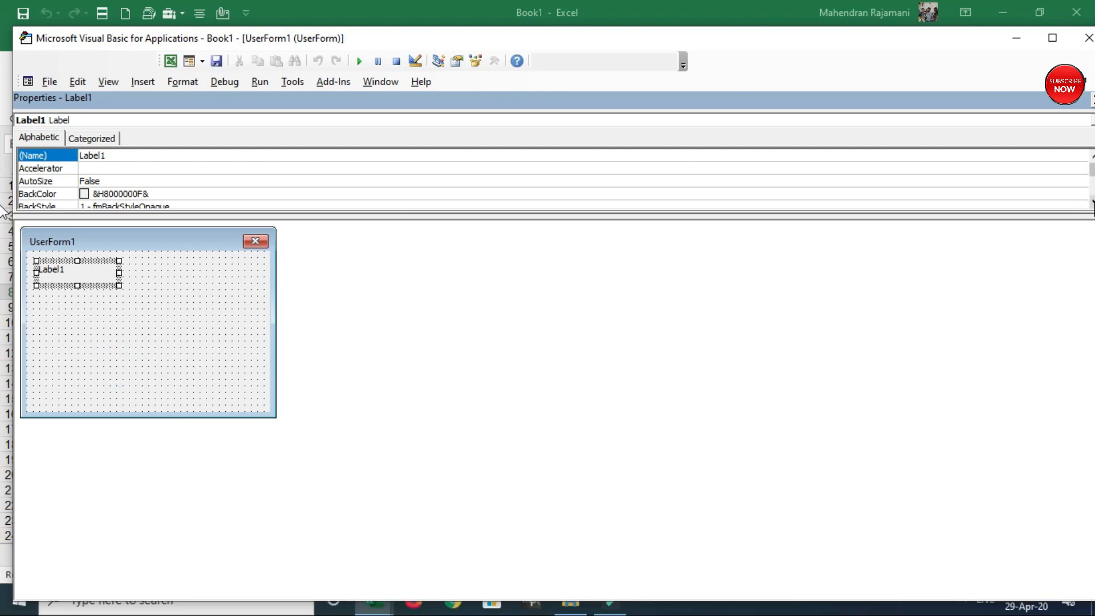
{"action": "left_click", "coordinate": [1092, 201]}
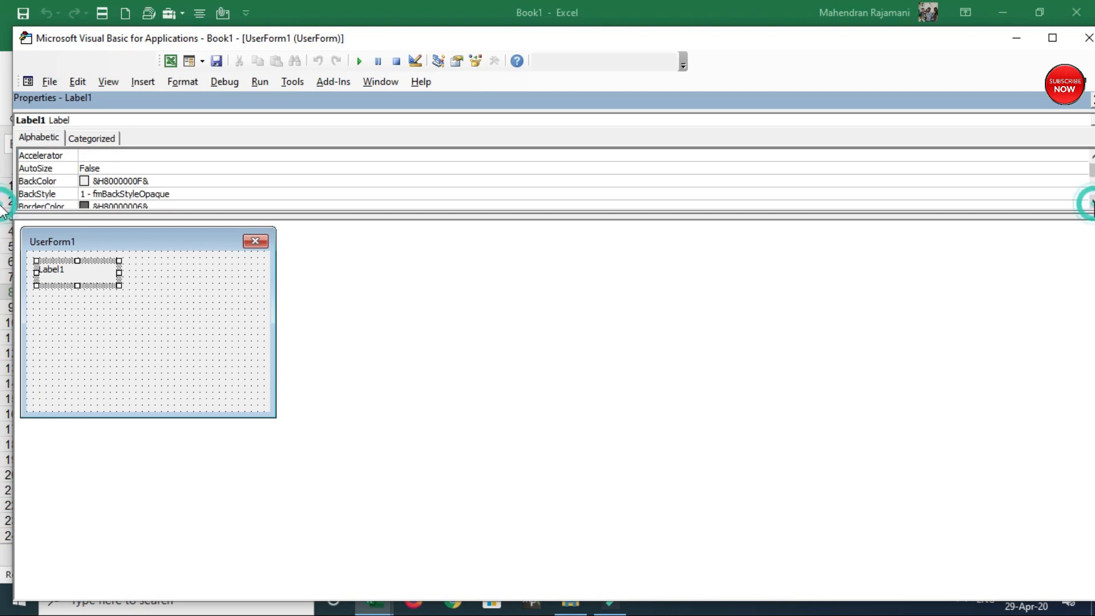
{"action": "left_click", "coordinate": [1092, 201]}
{"action": "left_click", "coordinate": [1092, 201]}
{"action": "left_click", "coordinate": [1093, 201]}
{"action": "left_click", "coordinate": [1093, 201]}
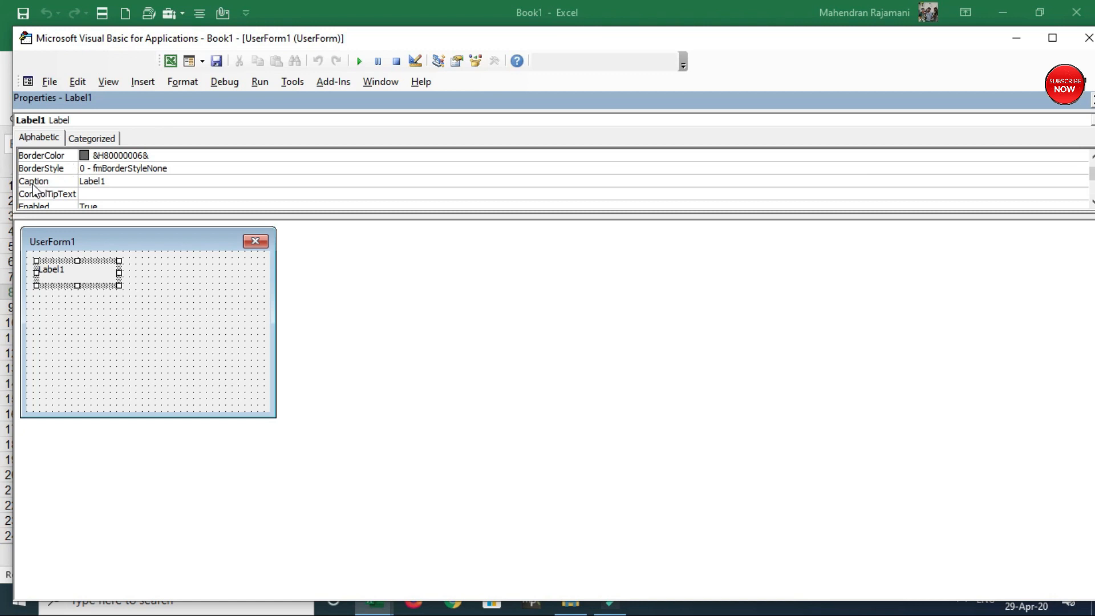
{"action": "left_click", "coordinate": [112, 180]}
{"action": "key", "text": "BackSpace"}
{"action": "key", "text": "BackSpace"}
{"action": "key", "text": "BackSpace"}
{"action": "key", "text": "BackSpace"}
{"action": "key", "text": "BackSpace"}
{"action": "key", "text": "BackSpace"}
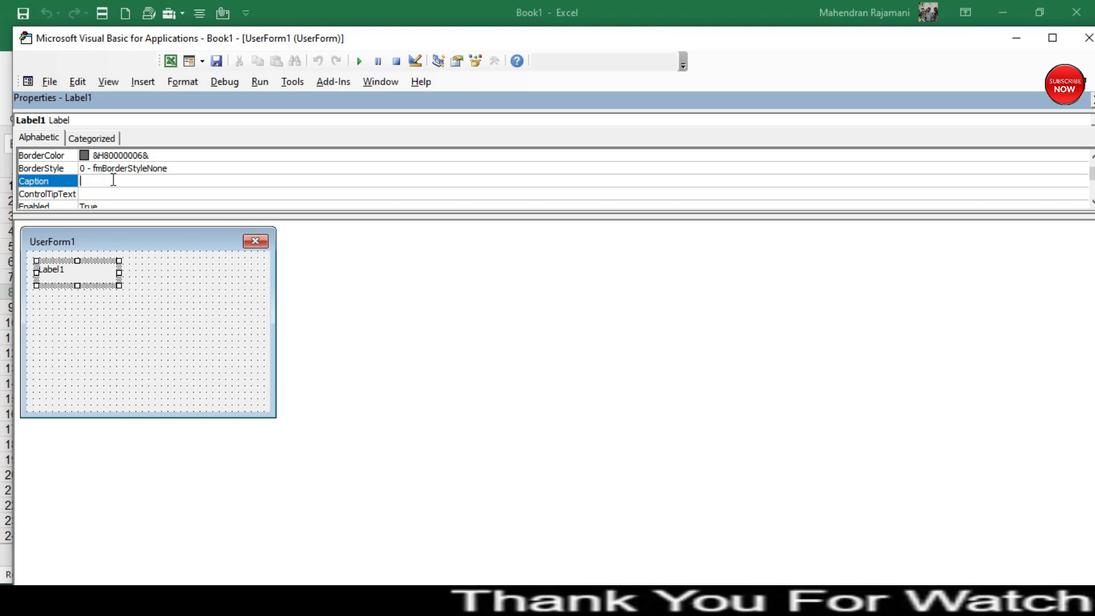
{"action": "type", "text": "I"}
{"action": "key", "text": "Caps_Lock"}
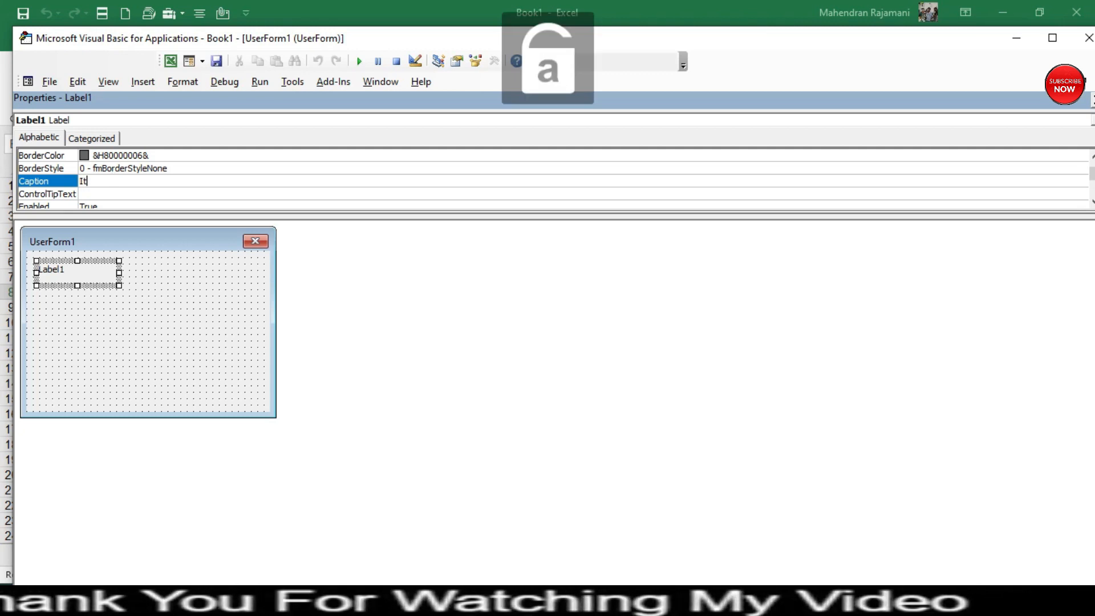
{"action": "type", "text": "tem c"}
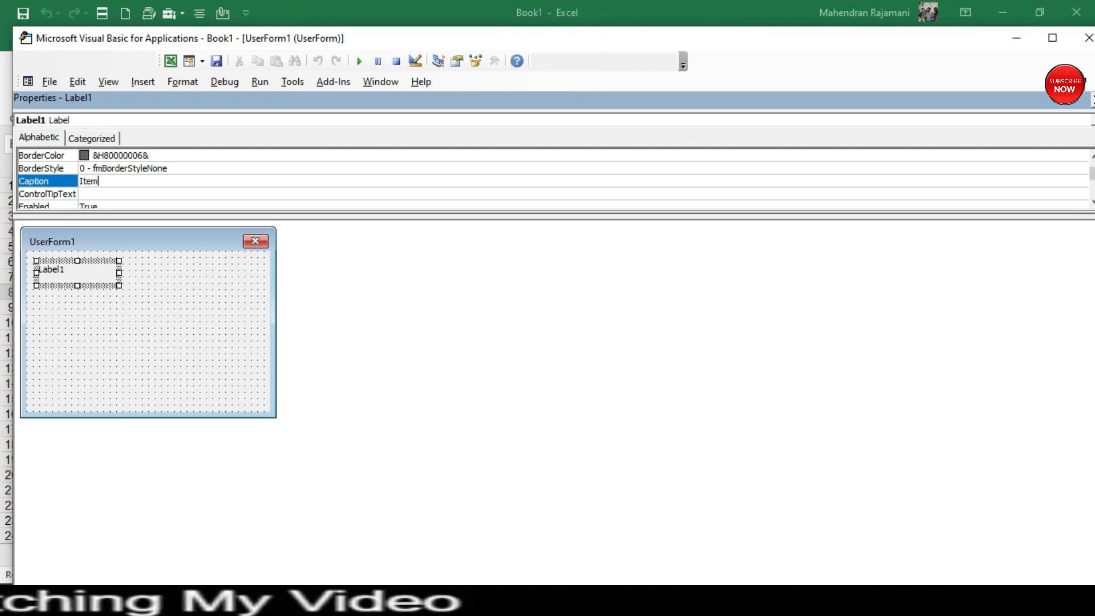
{"action": "key", "text": "Caps_Lock"}
{"action": "type", "text": "ODE"}
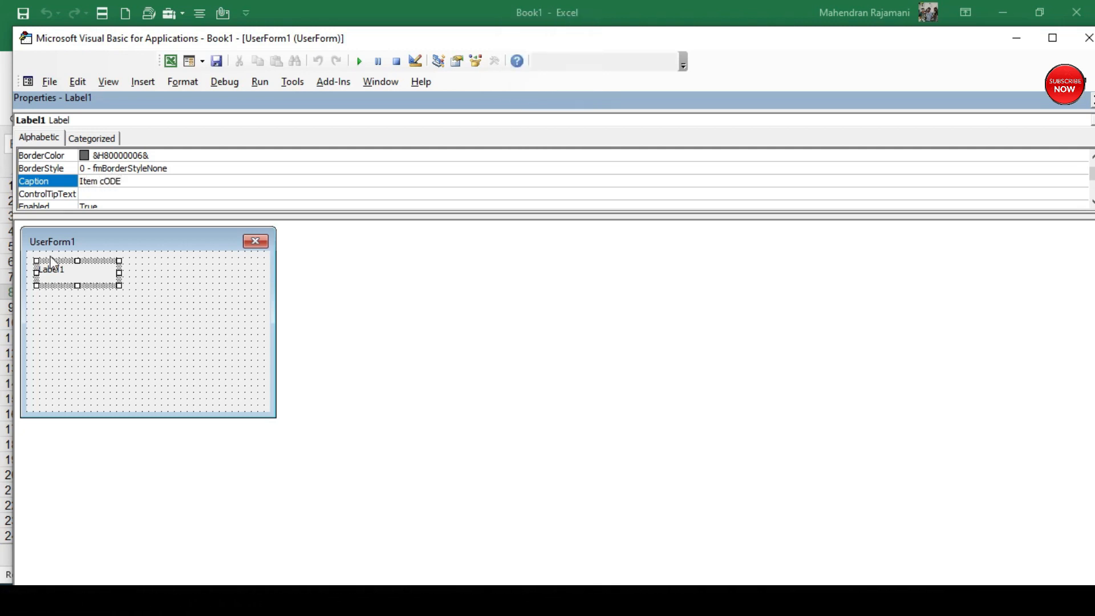
{"action": "key", "text": "BackSpace"}
{"action": "key", "text": "BackSpace"}
{"action": "key", "text": "BackSpace"}
{"action": "key", "text": "BackSpace"}
{"action": "type", "text": "C"}
{"action": "key", "text": "Caps_Lock"}
{"action": "type", "text": "ode"}
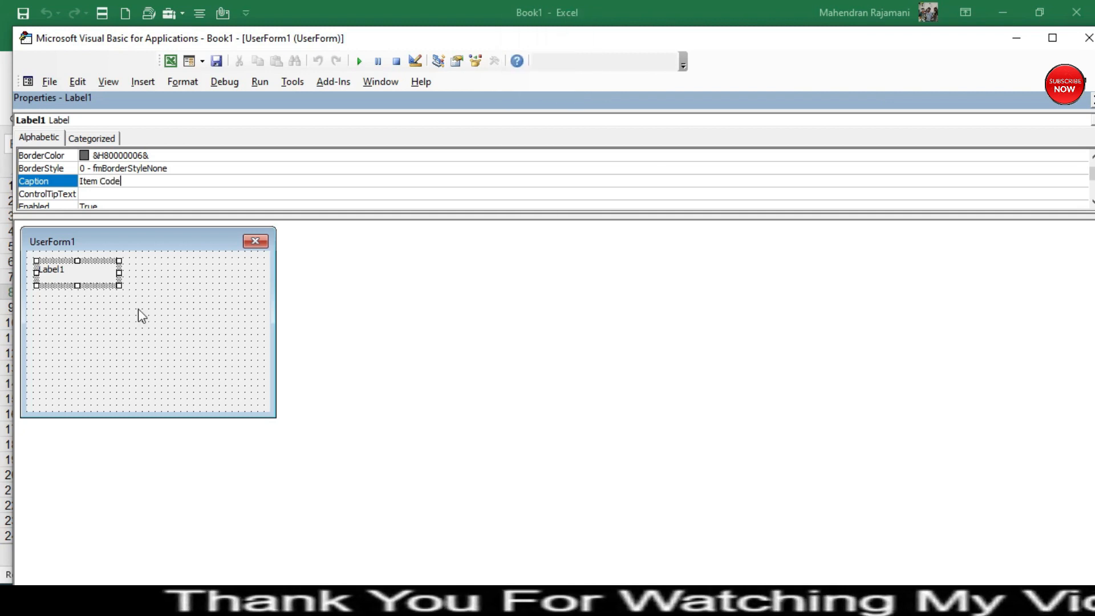
{"action": "left_click", "coordinate": [83, 308]}
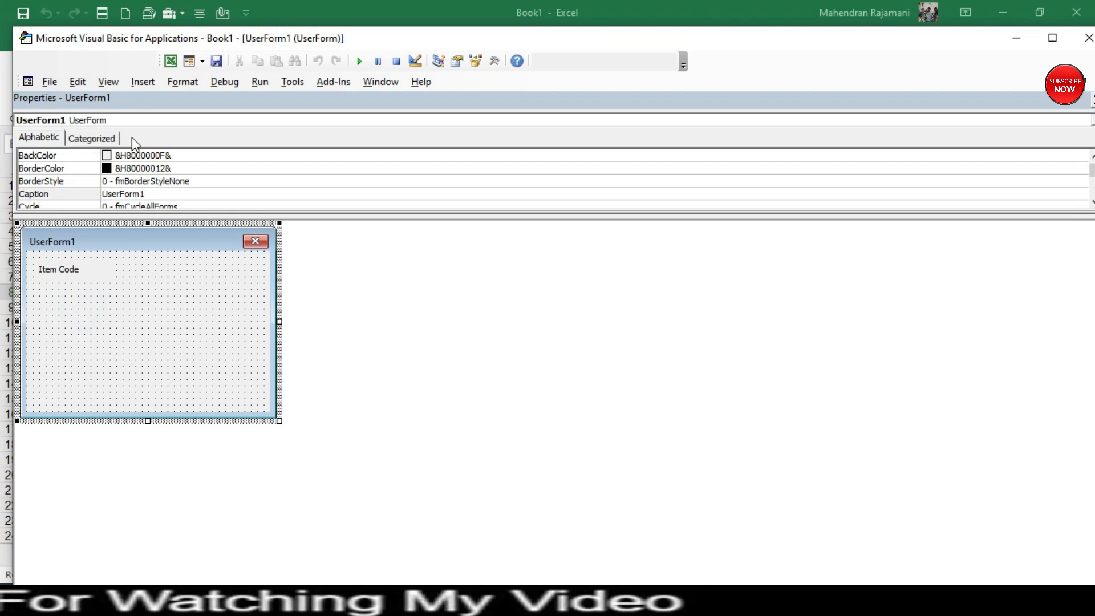
Duplicate the Item Code label and place the copy directly below the original
{"action": "left_click", "coordinate": [80, 277]}
{"action": "right_click", "coordinate": [81, 276]}
{"action": "left_click", "coordinate": [116, 302]}
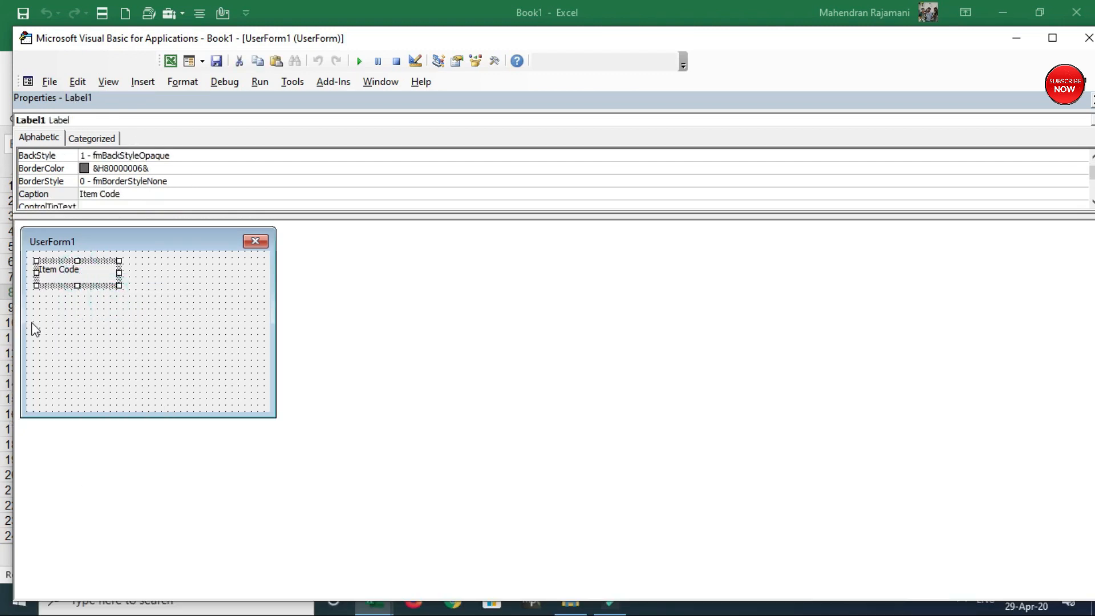
{"action": "left_click", "coordinate": [47, 309]}
{"action": "right_click", "coordinate": [46, 304]}
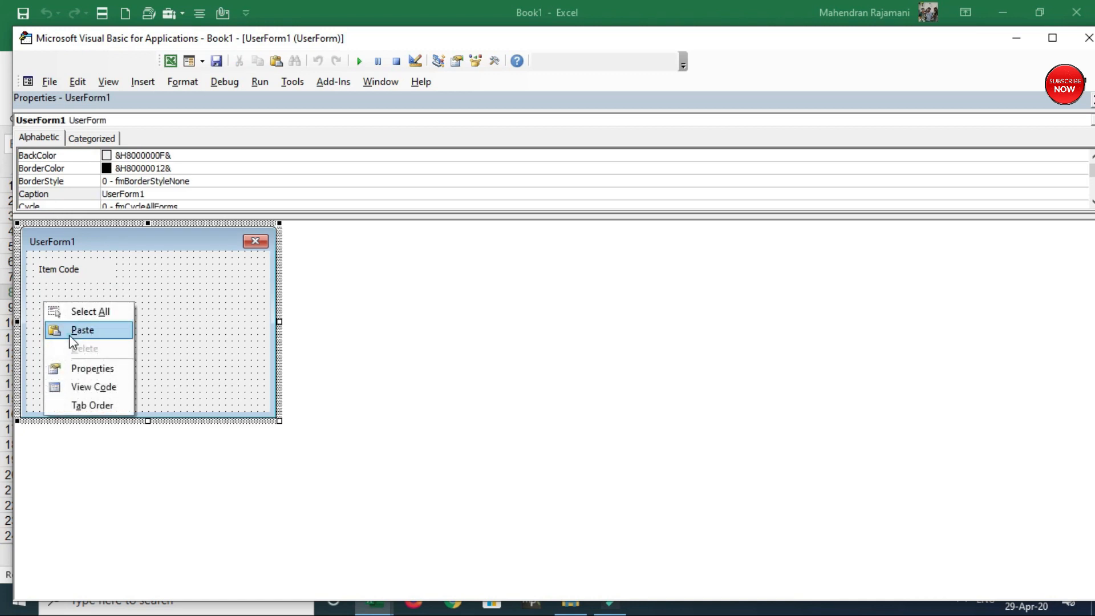
{"action": "left_click", "coordinate": [94, 332]}
{"action": "left_click_drag", "start_coordinate": [138, 334], "coordinate": [63, 289]}
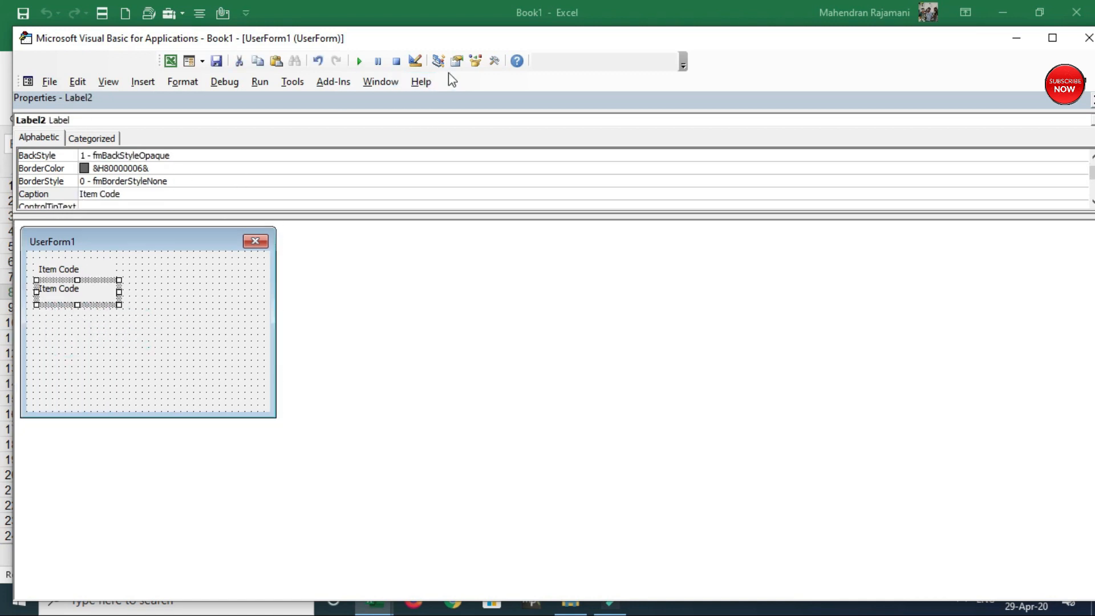
{"action": "left_click", "coordinate": [494, 60]}
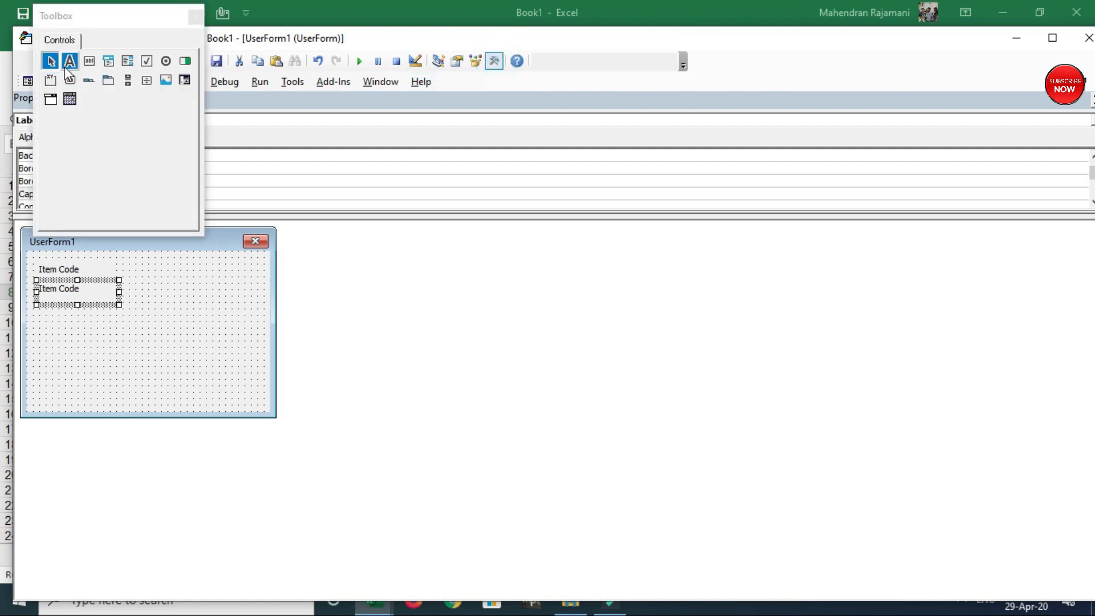
{"action": "left_click", "coordinate": [70, 60]}
{"action": "left_click", "coordinate": [171, 317]}
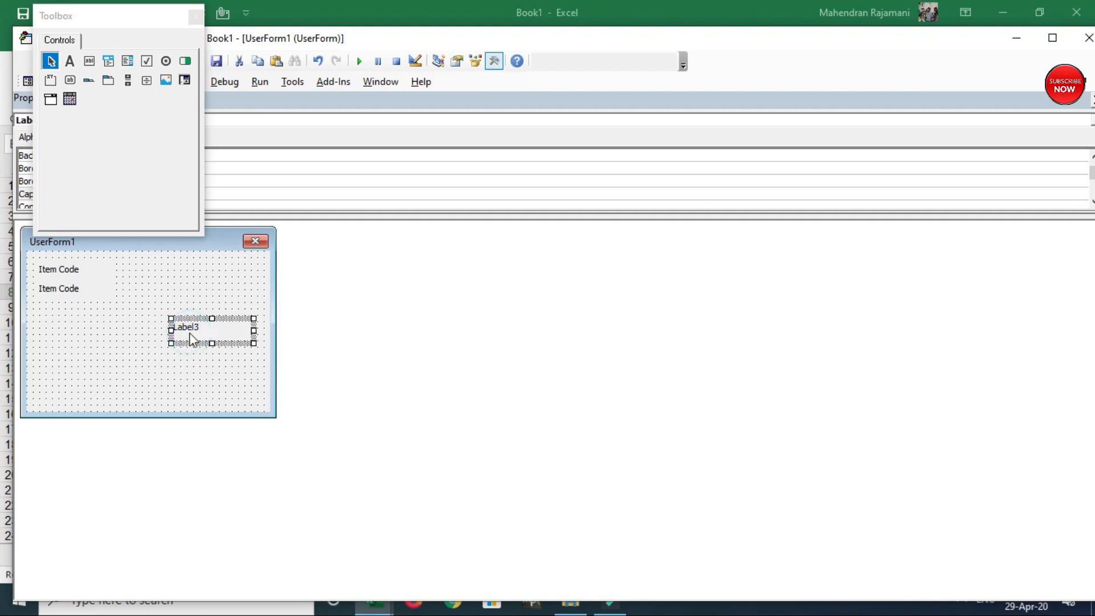
{"action": "key", "text": "Delete"}
{"action": "left_click", "coordinate": [57, 302]}
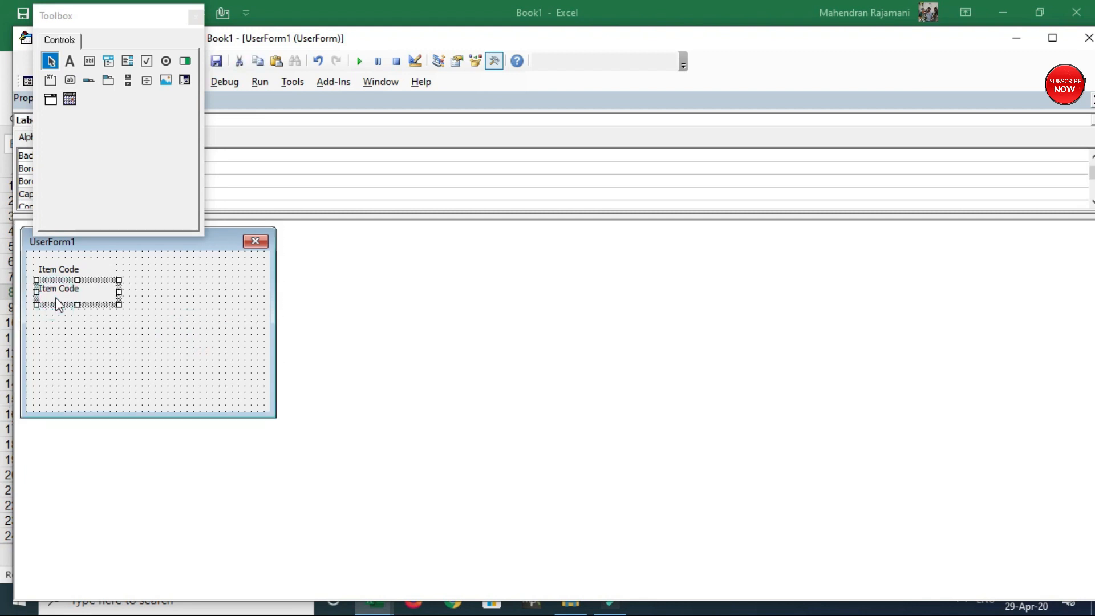
{"action": "left_click", "coordinate": [194, 20]}
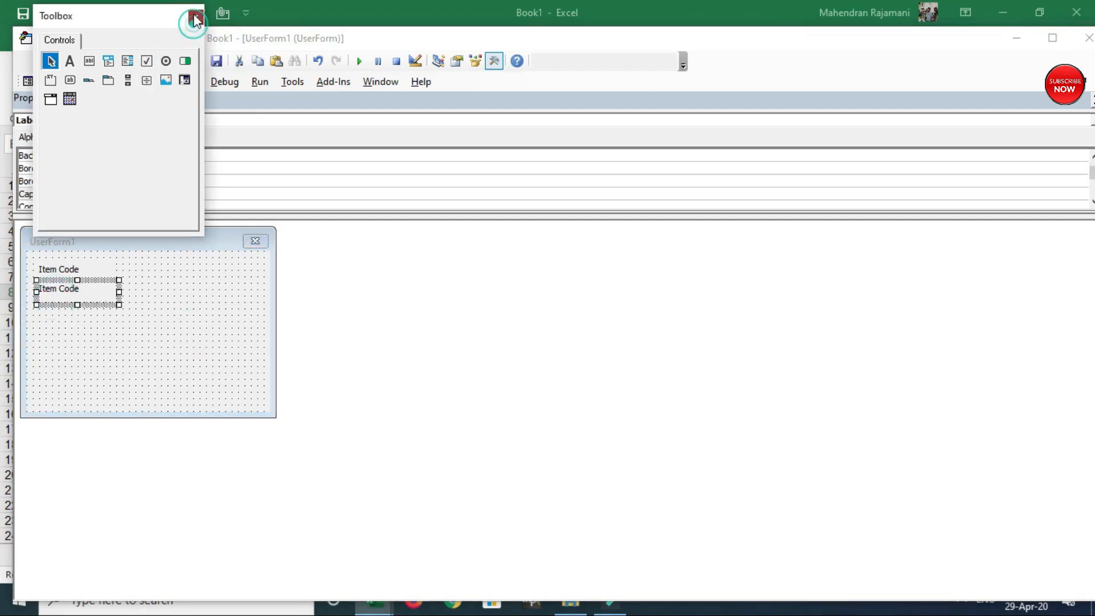
Change the caption of the second label, below Item Code, to "Item Name"
{"action": "right_click", "coordinate": [83, 287]}
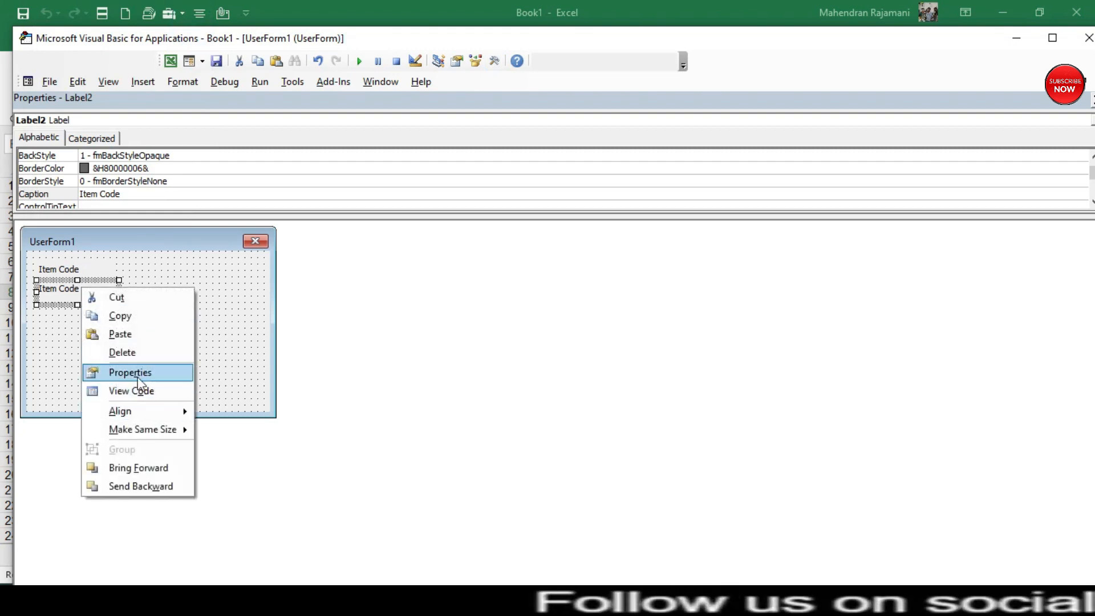
{"action": "left_click", "coordinate": [118, 372]}
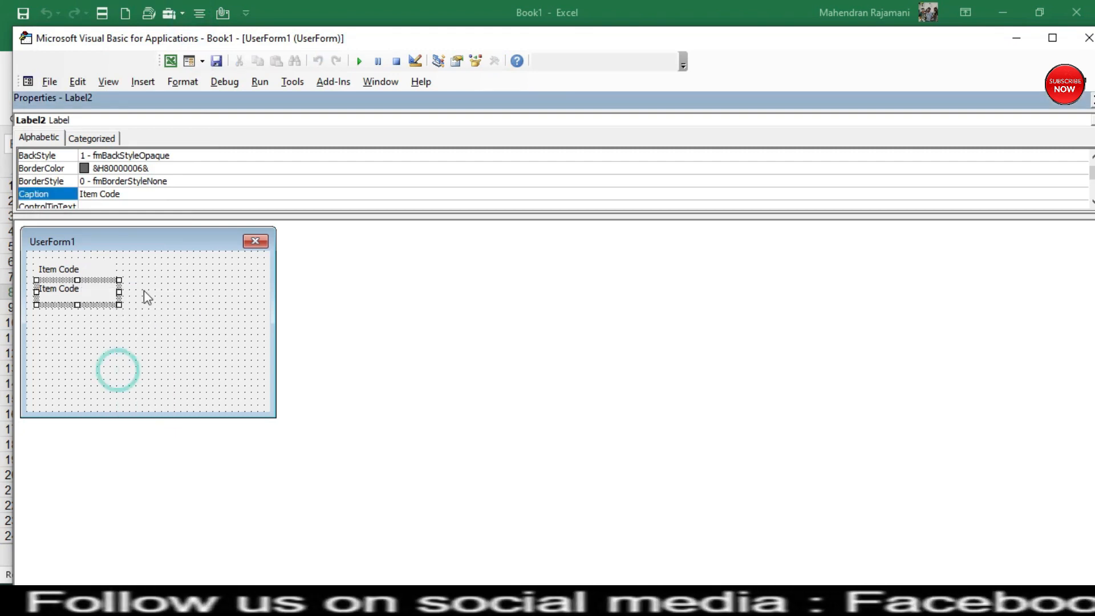
{"action": "left_click", "coordinate": [123, 192]}
{"action": "key", "text": "BackSpace"}
{"action": "key", "text": "BackSpace"}
{"action": "key", "text": "BackSpace"}
{"action": "key", "text": "BackSpace"}
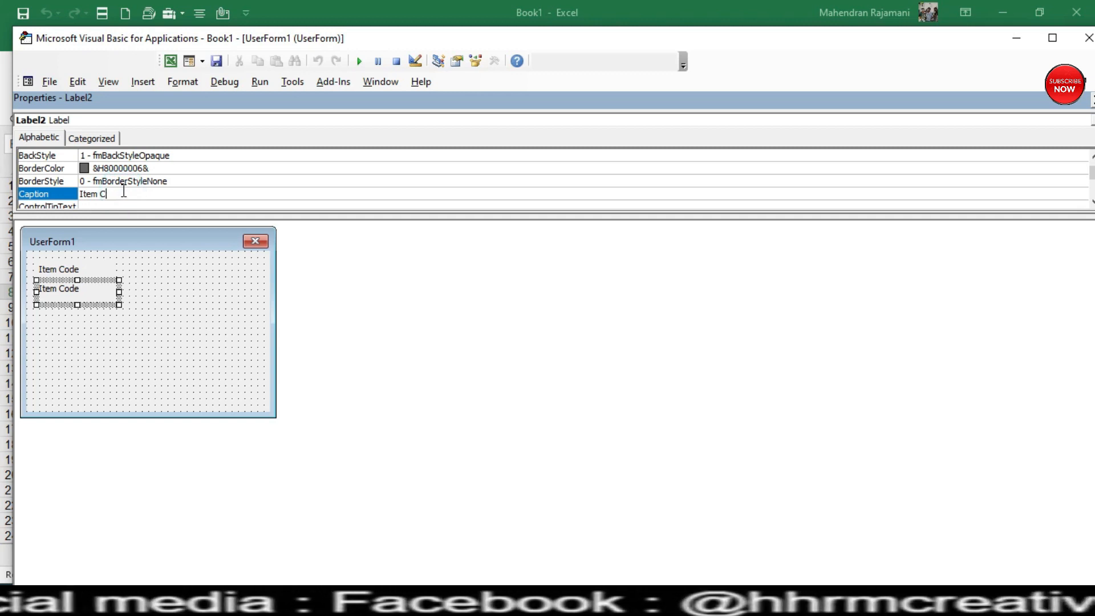
{"action": "key", "text": "Caps_Lock"}
{"action": "type", "text": "N"}
{"action": "key", "text": "Caps_Lock"}
{"action": "type", "text": "ame"}
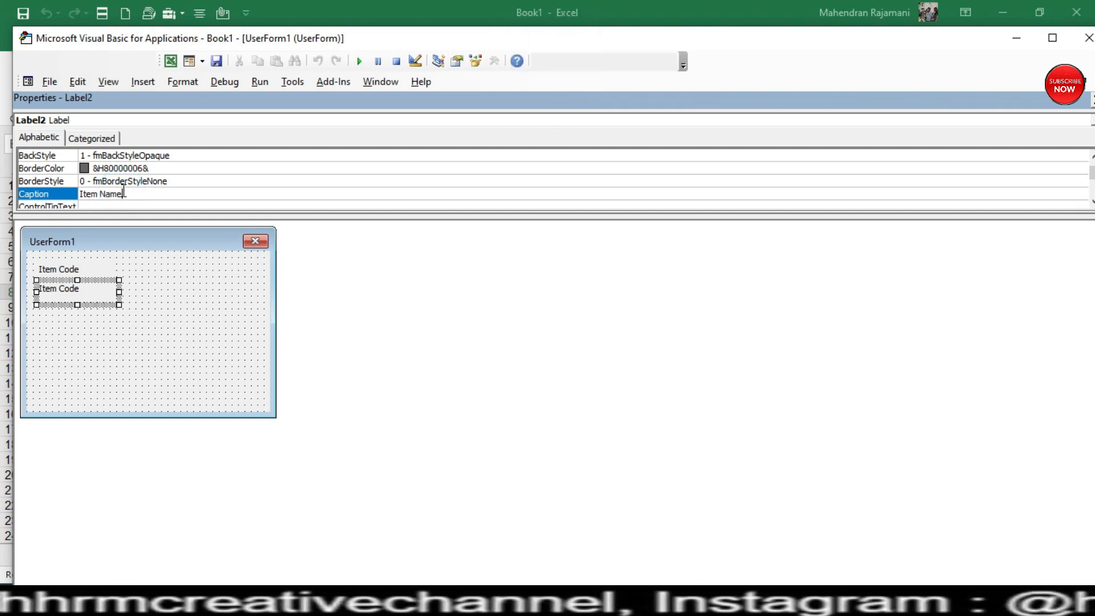
{"action": "left_click", "coordinate": [94, 315]}
Duplicate the Item Name label and position the copy directly beneath it
{"action": "left_click", "coordinate": [67, 287]}
{"action": "right_click", "coordinate": [67, 286]}
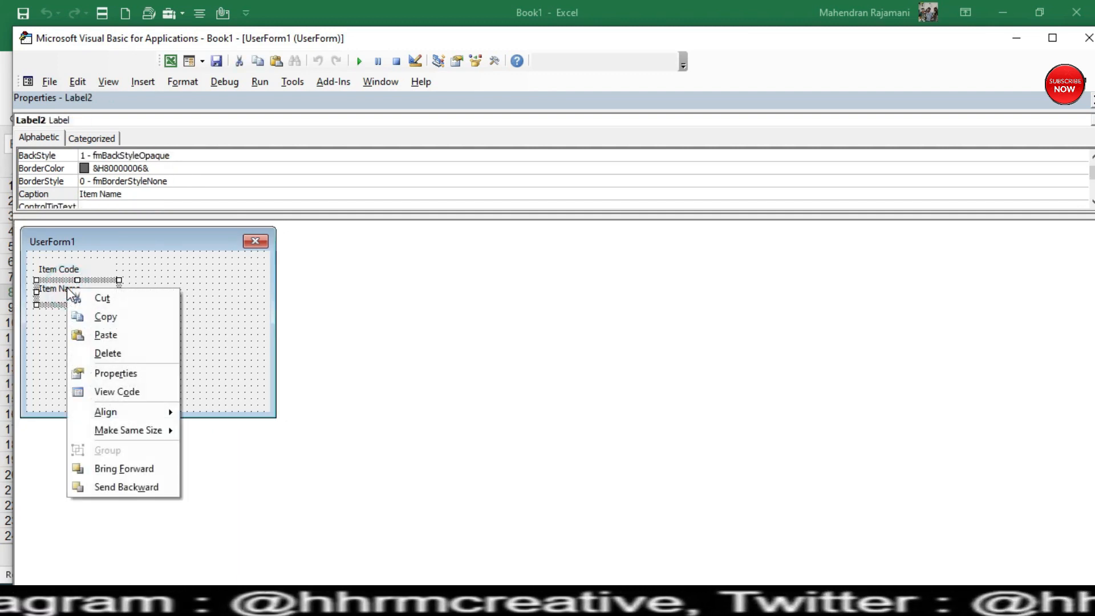
{"action": "left_click", "coordinate": [114, 317]}
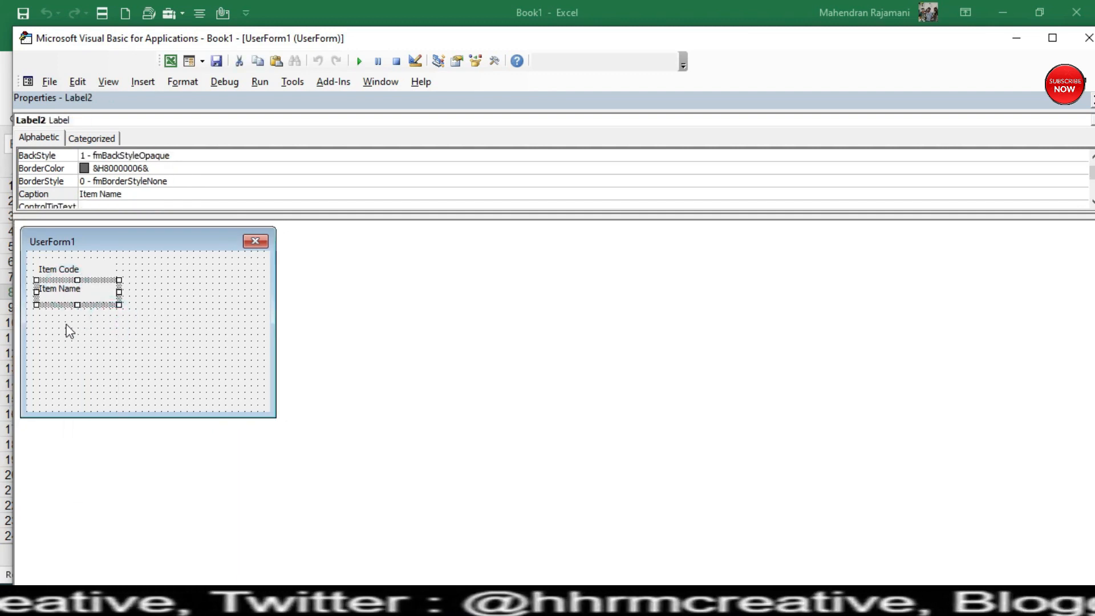
{"action": "right_click", "coordinate": [67, 325]}
{"action": "left_click", "coordinate": [92, 357]}
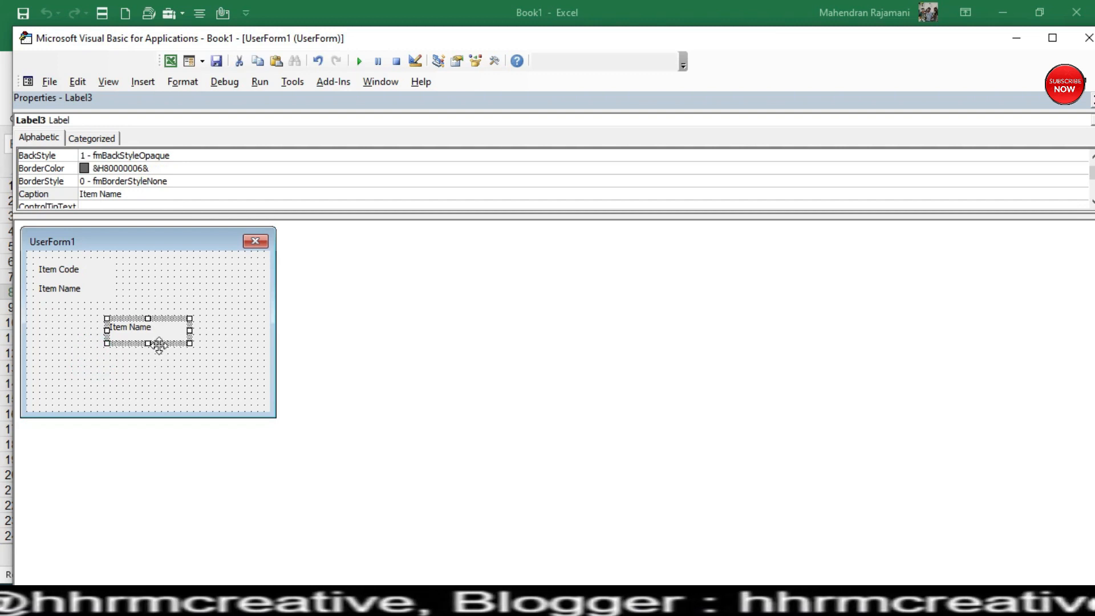
{"action": "left_click_drag", "start_coordinate": [144, 340], "coordinate": [75, 322]}
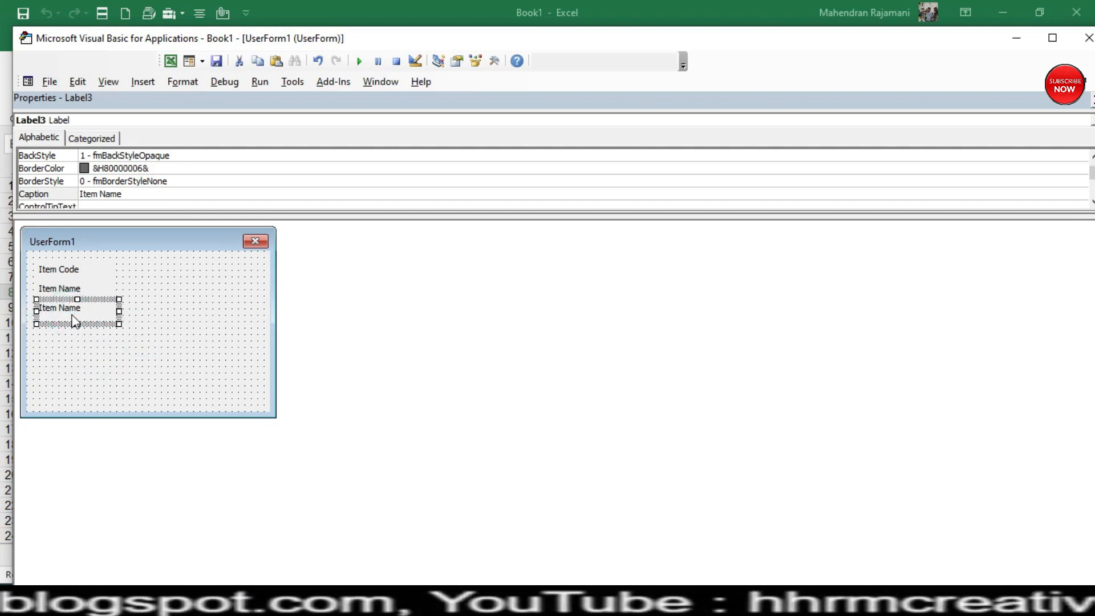
Change the third label's caption to "Item Quantity"
{"action": "left_click", "coordinate": [129, 193]}
{"action": "key", "text": "BackSpace"}
{"action": "key", "text": "BackSpace"}
{"action": "key", "text": "BackSpace"}
{"action": "key", "text": "BackSpace"}
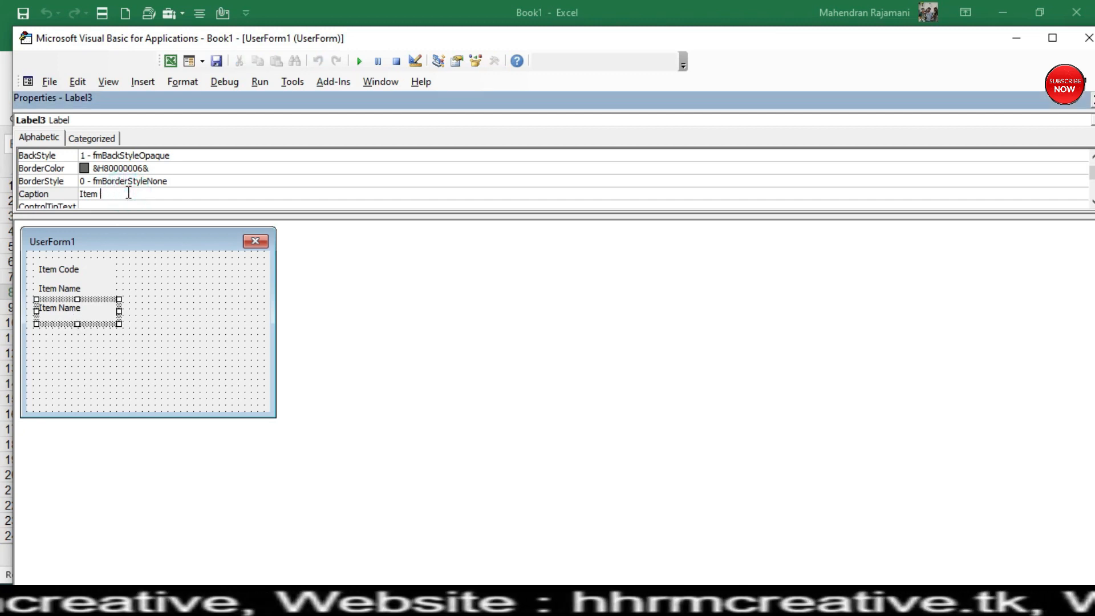
{"action": "key", "text": "Caps_Lock"}
{"action": "type", "text": "Q"}
{"action": "key", "text": "Caps_Lock"}
{"action": "type", "text": "uantity"}
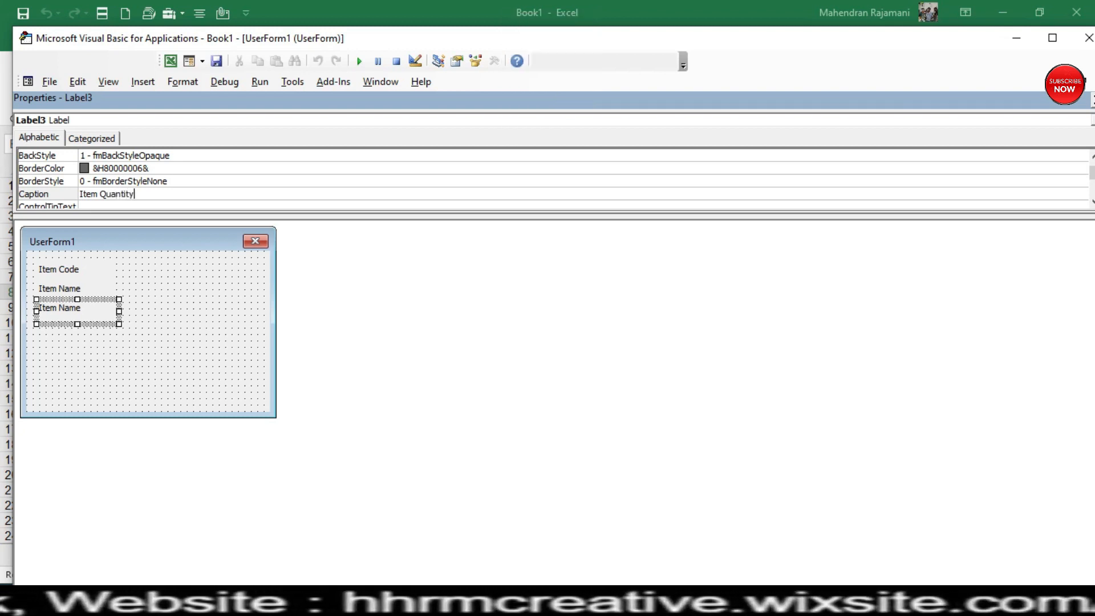
Duplicate the Item Quantity label and position the copy directly beneath it
{"action": "left_click", "coordinate": [94, 347]}
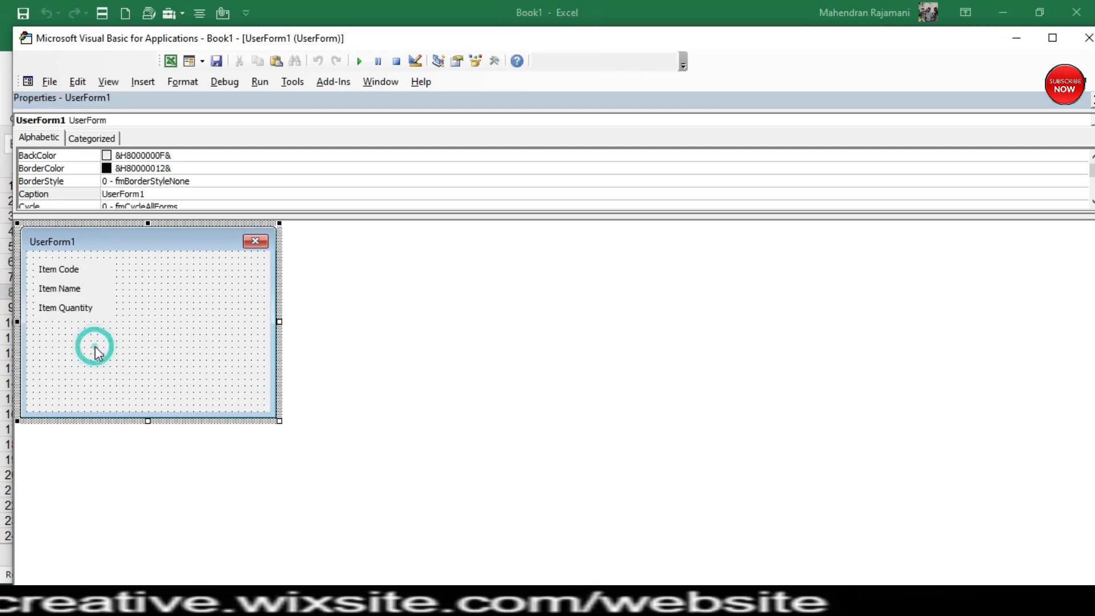
{"action": "left_click", "coordinate": [77, 308]}
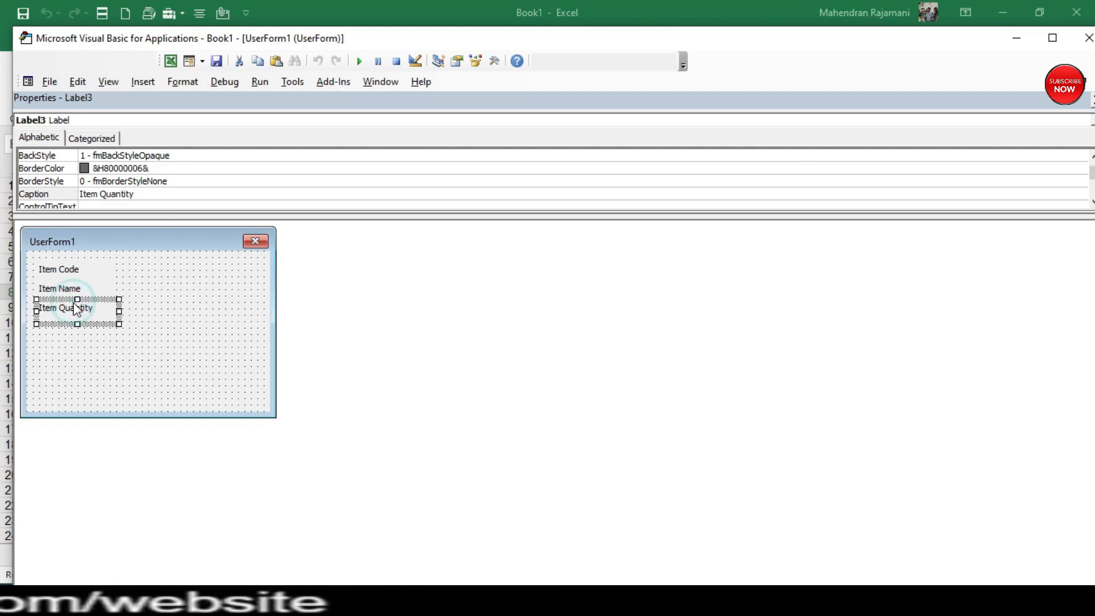
{"action": "right_click", "coordinate": [74, 305]}
{"action": "left_click", "coordinate": [74, 354]}
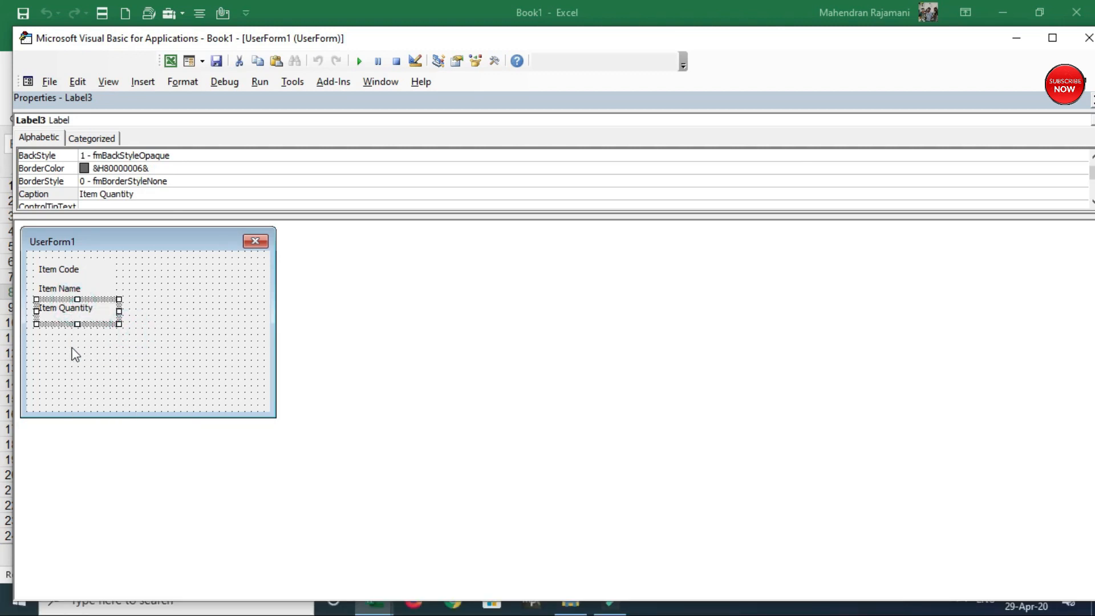
{"action": "left_click", "coordinate": [73, 352]}
{"action": "right_click", "coordinate": [73, 352]}
{"action": "left_click", "coordinate": [120, 374]}
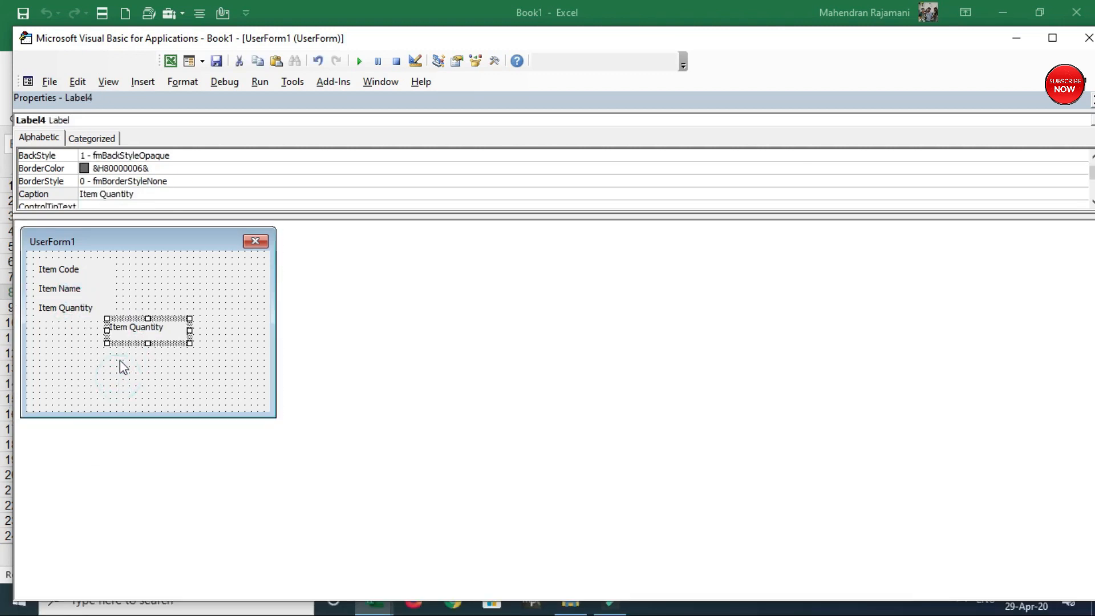
{"action": "left_click_drag", "start_coordinate": [147, 338], "coordinate": [73, 333]}
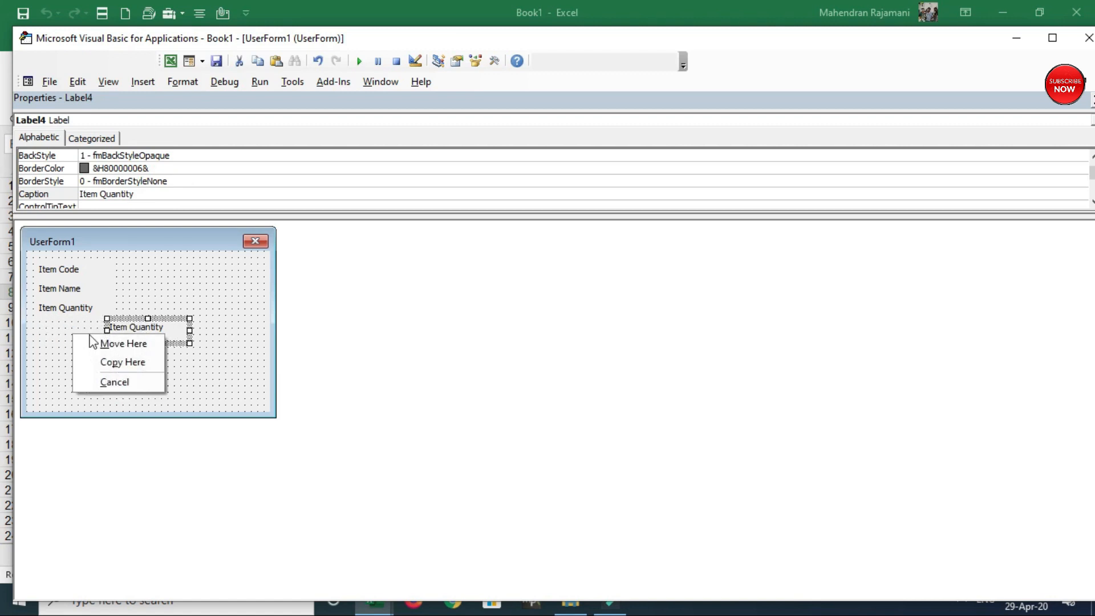
{"action": "left_click", "coordinate": [118, 344]}
Change the fourth label's caption, below Item Quantity, to "Item Rate"
{"action": "right_click", "coordinate": [94, 330]}
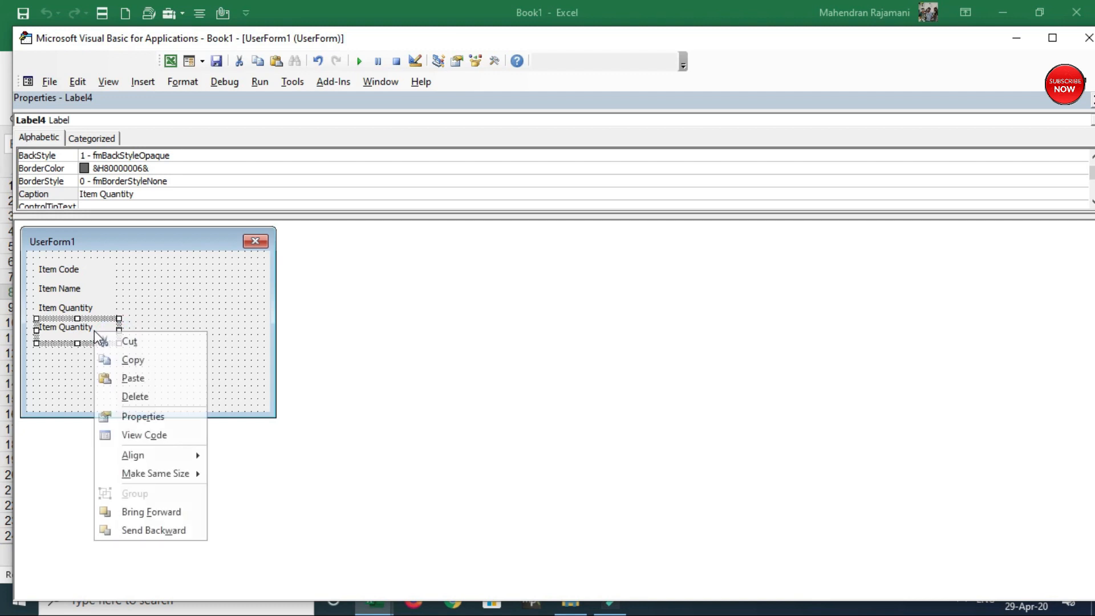
{"action": "left_click", "coordinate": [139, 194]}
{"action": "key", "text": "BackSpace"}
{"action": "key", "text": "BackSpace"}
{"action": "key", "text": "BackSpace"}
{"action": "key", "text": "BackSpace"}
{"action": "key", "text": "BackSpace"}
{"action": "key", "text": "BackSpace"}
{"action": "key", "text": "BackSpace"}
{"action": "key", "text": "BackSpace"}
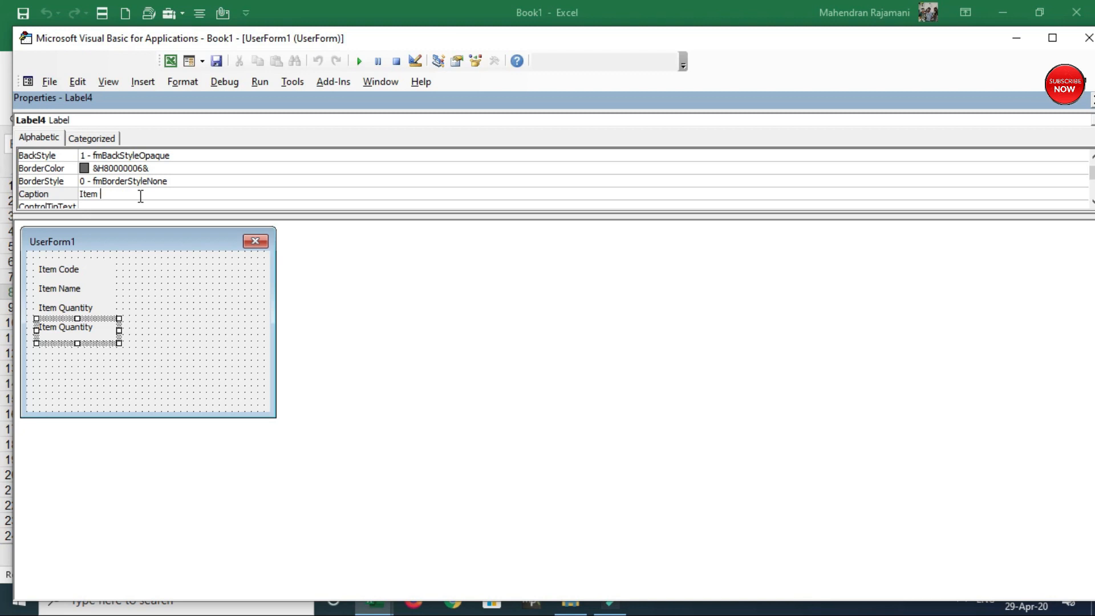
{"action": "key", "text": "Caps_Lock"}
{"action": "type", "text": "R"}
{"action": "key", "text": "Caps_Lock"}
{"action": "type", "text": "ate"}
{"action": "left_click", "coordinate": [142, 356]}
{"action": "left_click", "coordinate": [75, 335]}
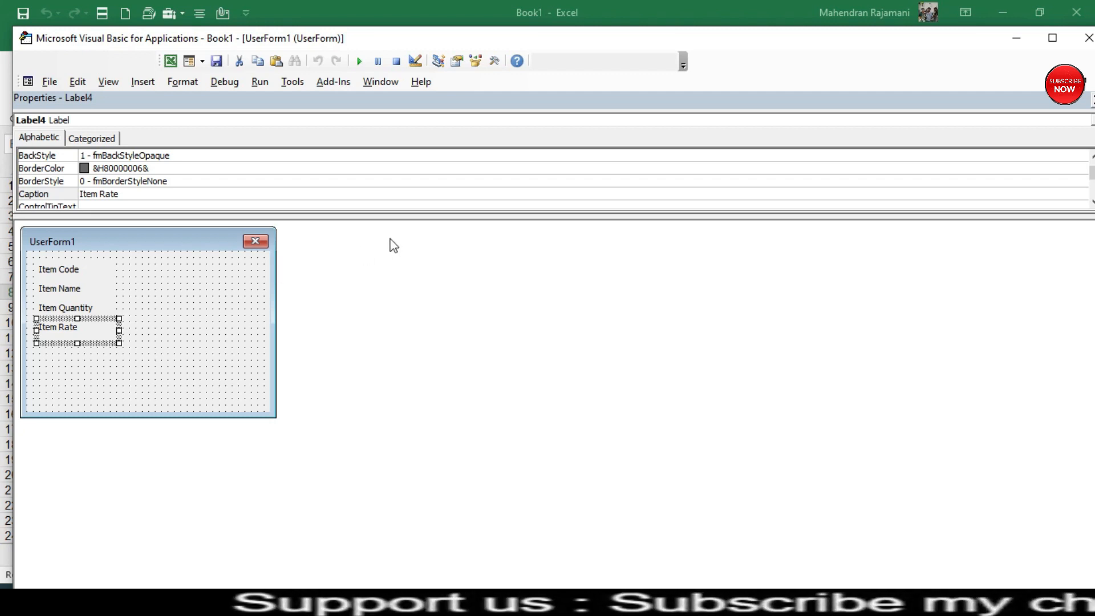
Add four text boxes to the form, stacked in a column to the right of the item labels
{"action": "left_click", "coordinate": [498, 62]}
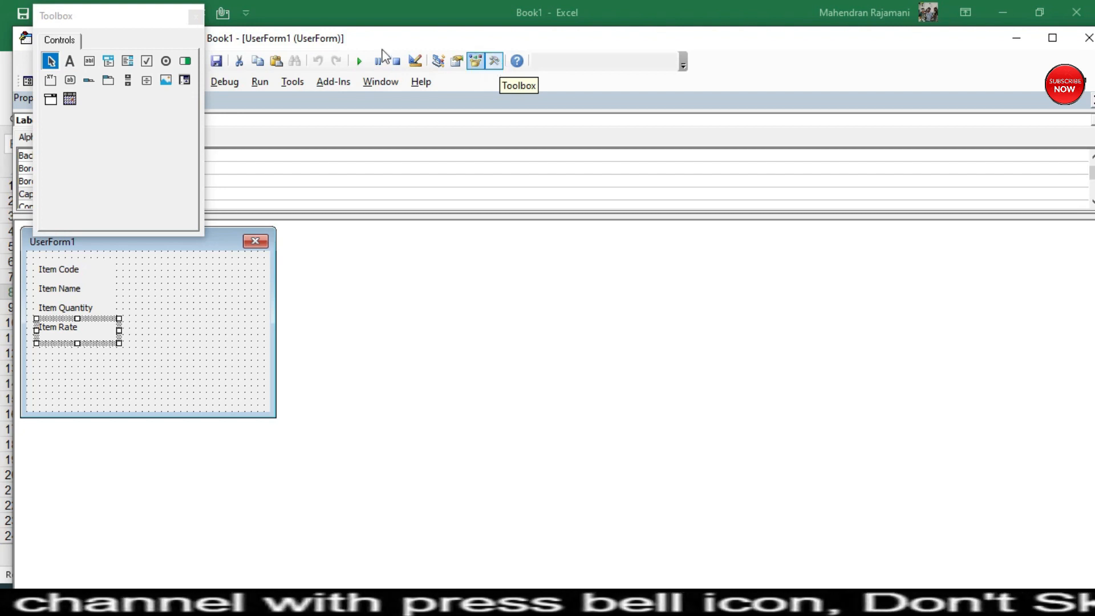
{"action": "left_click", "coordinate": [90, 62]}
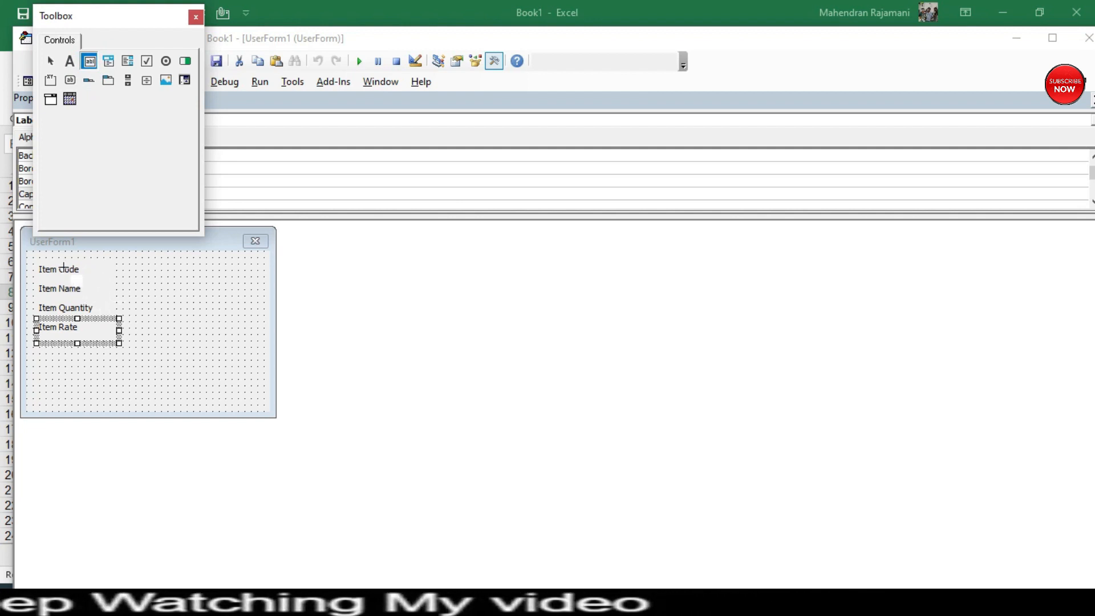
{"action": "left_click", "coordinate": [158, 266]}
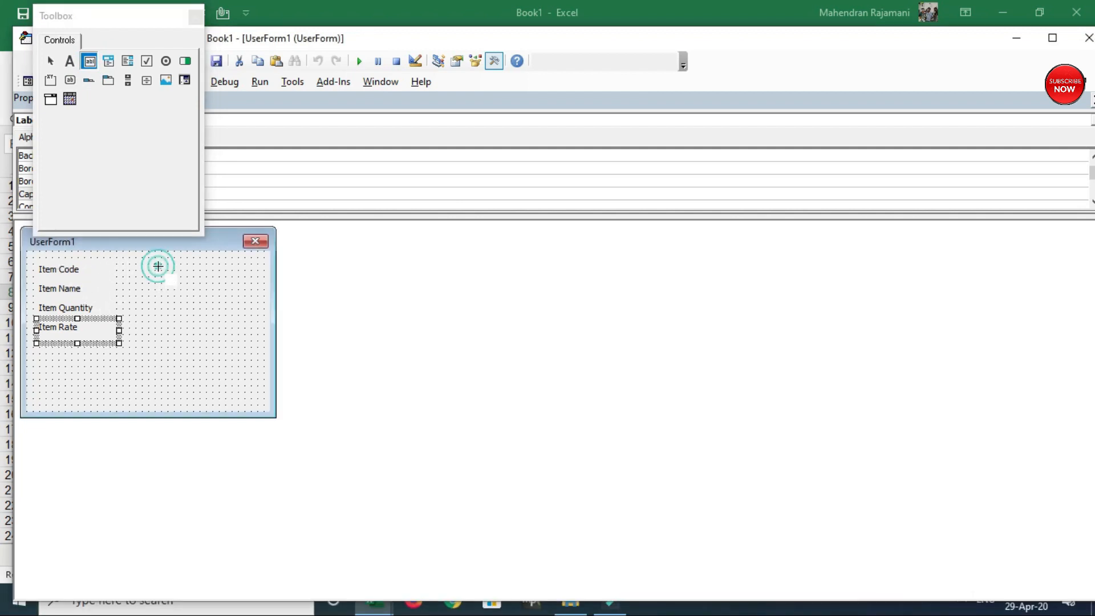
{"action": "left_click", "coordinate": [90, 66]}
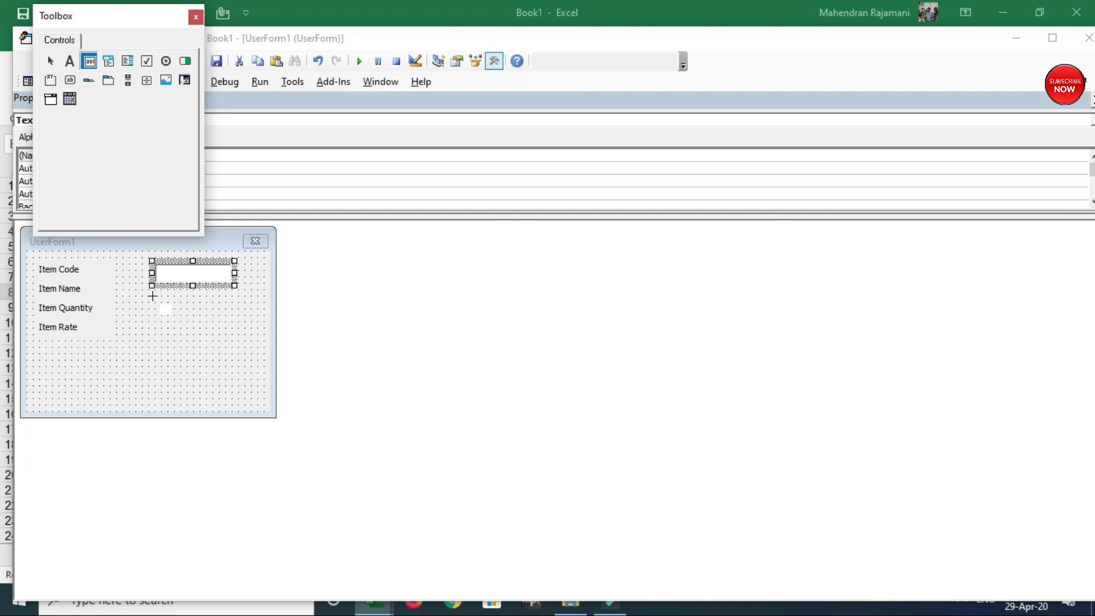
{"action": "left_click", "coordinate": [154, 294]}
{"action": "left_click", "coordinate": [89, 62]}
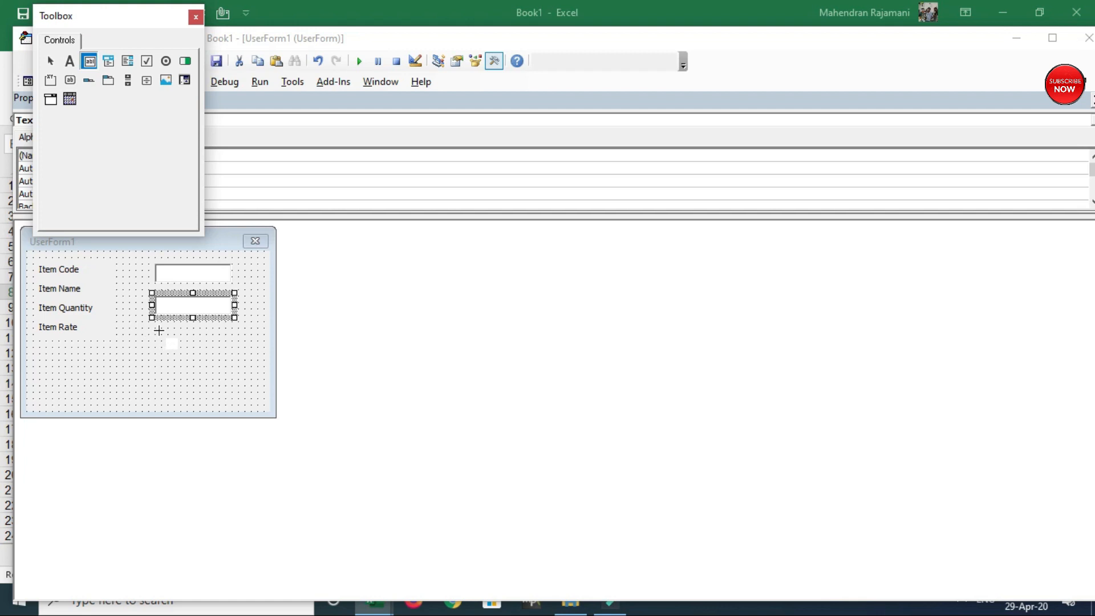
{"action": "left_click", "coordinate": [156, 326]}
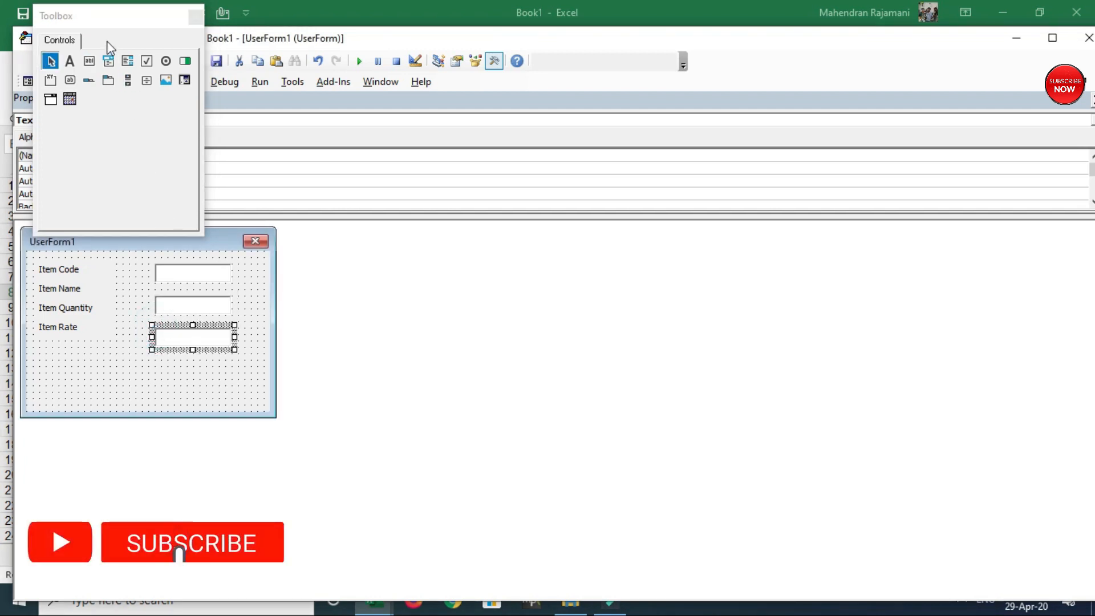
{"action": "left_click", "coordinate": [89, 60]}
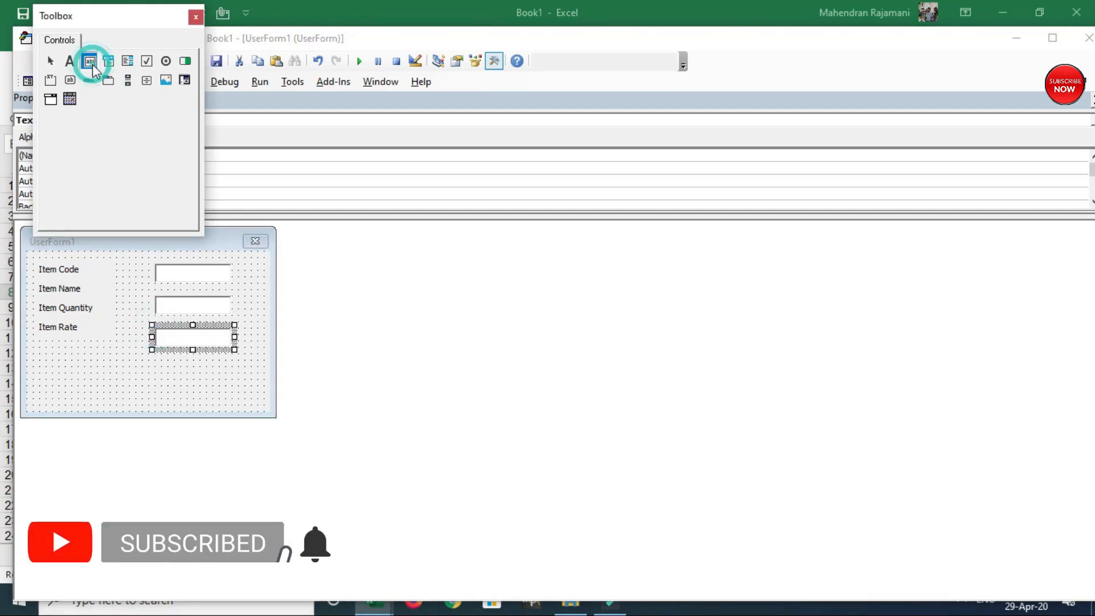
{"action": "left_click", "coordinate": [154, 365]}
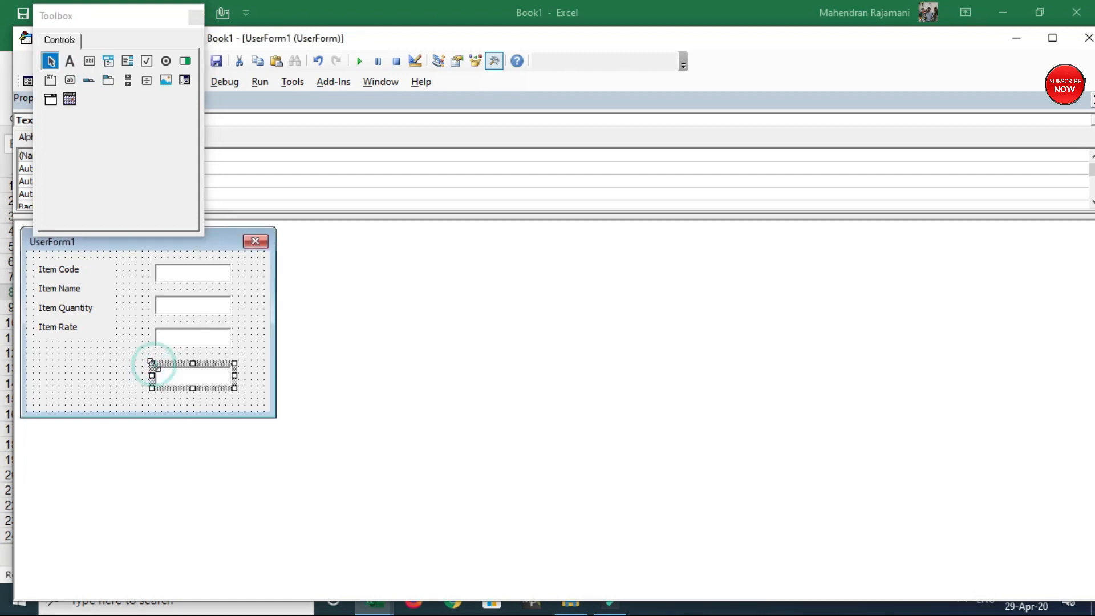
Move the Item Rate, Item Quantity and Item Name labels down so each lines up with its own text box
{"action": "left_click", "coordinate": [124, 359]}
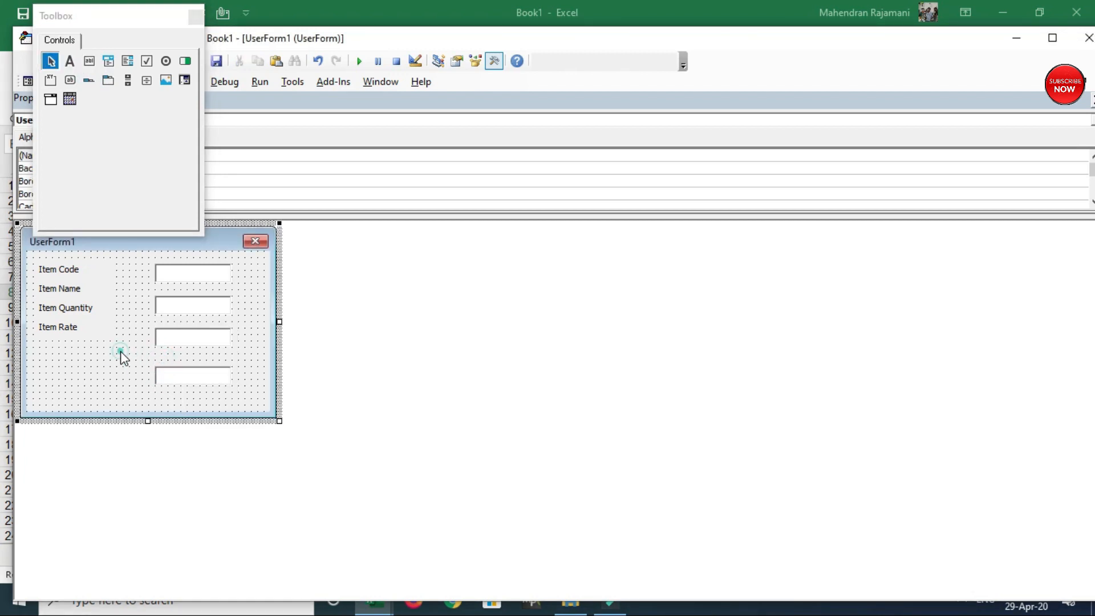
{"action": "left_click", "coordinate": [159, 305]}
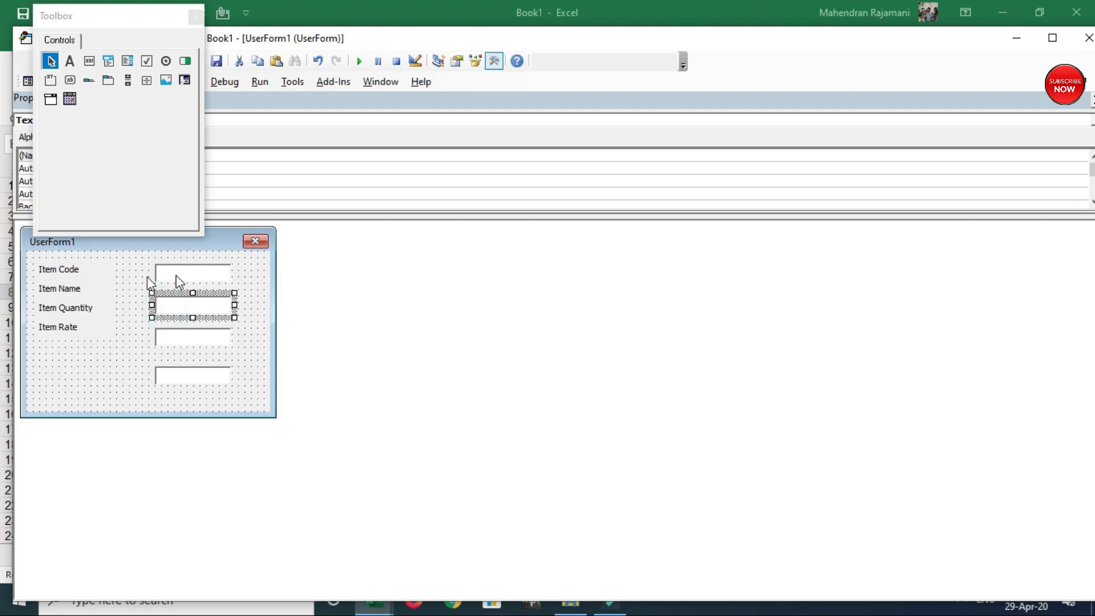
{"action": "left_click", "coordinate": [60, 325]}
{"action": "left_click_drag", "start_coordinate": [60, 329], "coordinate": [59, 363]}
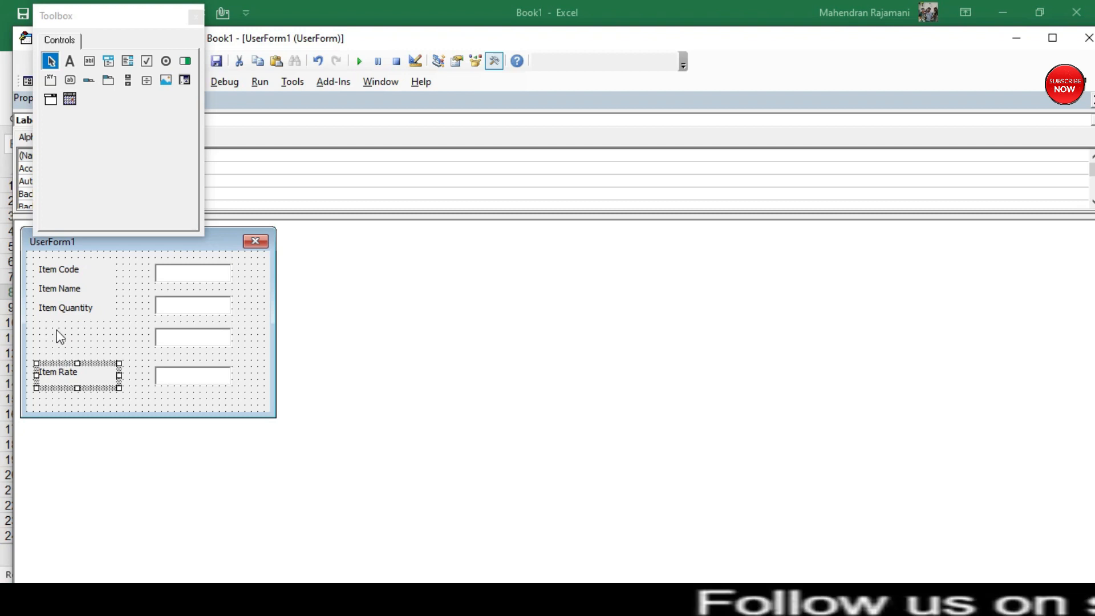
{"action": "mouse_move", "coordinate": [58, 310]}
{"action": "left_mouse_down"}
{"action": "mouse_move", "coordinate": [61, 342]}
{"action": "mouse_move", "coordinate": [43, 292]}
{"action": "mouse_move", "coordinate": [45, 309]}
{"action": "left_mouse_up"}
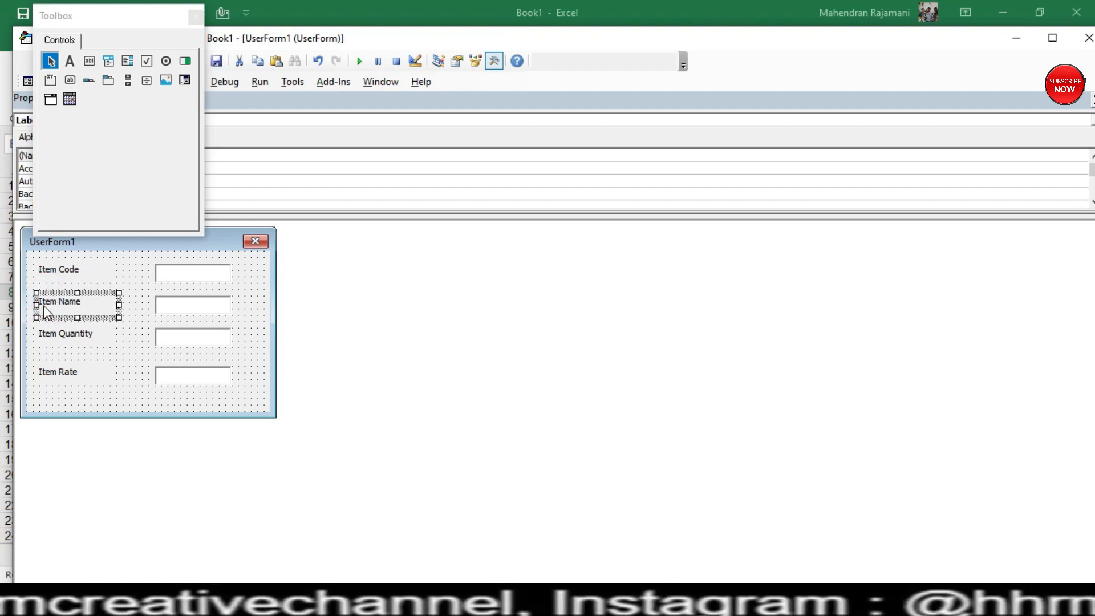
{"action": "left_click", "coordinate": [241, 388]}
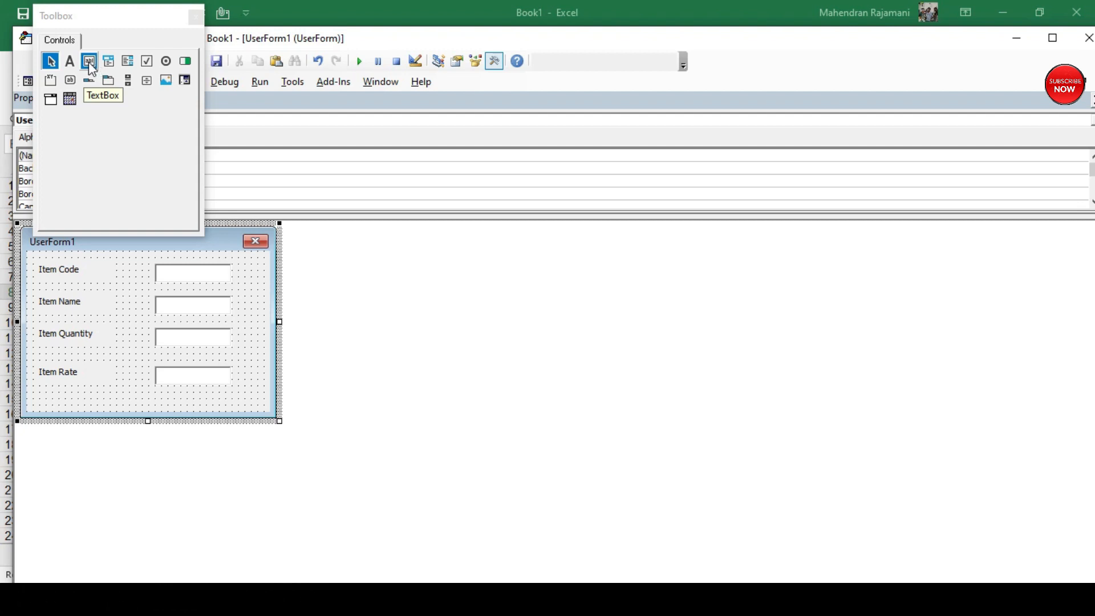
Add a command button to the form, narrow it and position it just below the Item Rate text box
{"action": "left_click", "coordinate": [91, 81]}
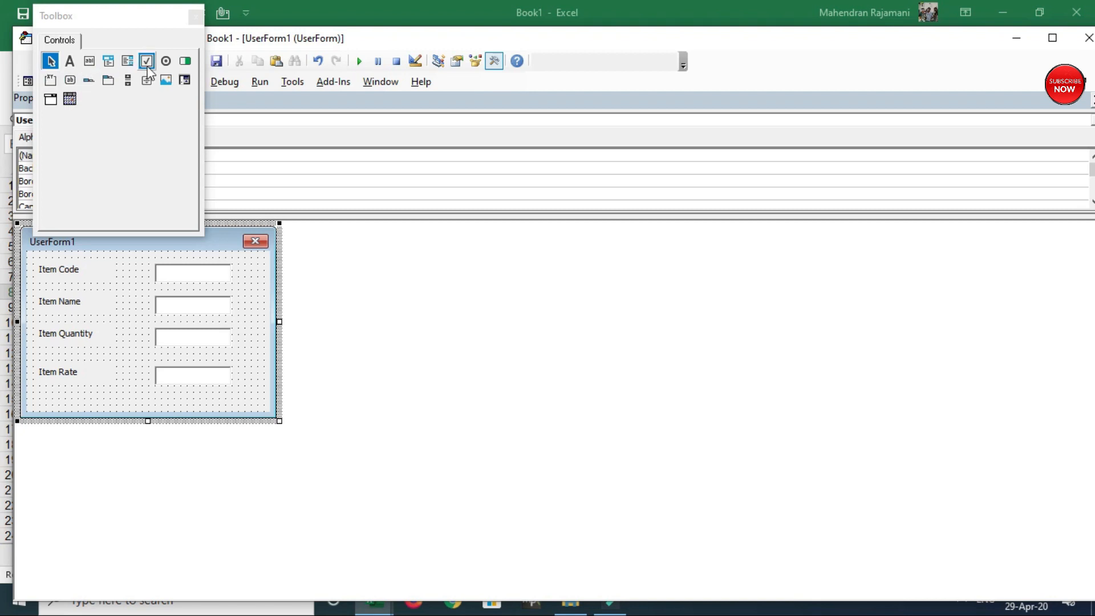
{"action": "left_click", "coordinate": [69, 81]}
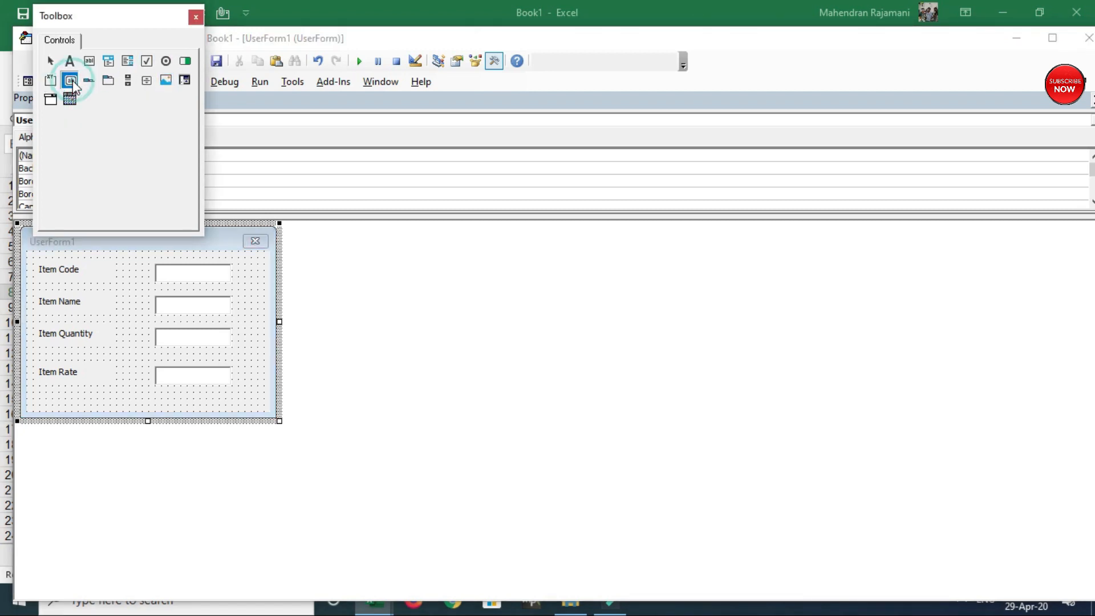
{"action": "left_click", "coordinate": [148, 395]}
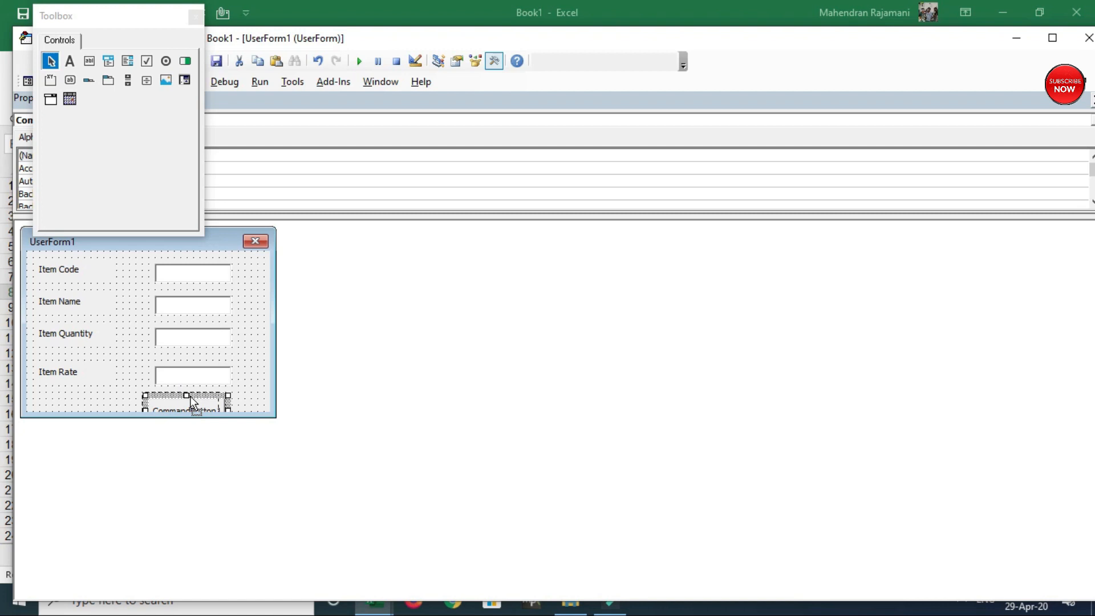
{"action": "mouse_move", "coordinate": [200, 407]}
{"action": "left_mouse_down"}
{"action": "mouse_move", "coordinate": [202, 387]}
{"action": "mouse_move", "coordinate": [190, 389]}
{"action": "mouse_move", "coordinate": [214, 402]}
{"action": "mouse_move", "coordinate": [183, 398]}
{"action": "left_mouse_up"}
{"action": "left_click", "coordinate": [221, 383]}
{"action": "left_click", "coordinate": [156, 401]}
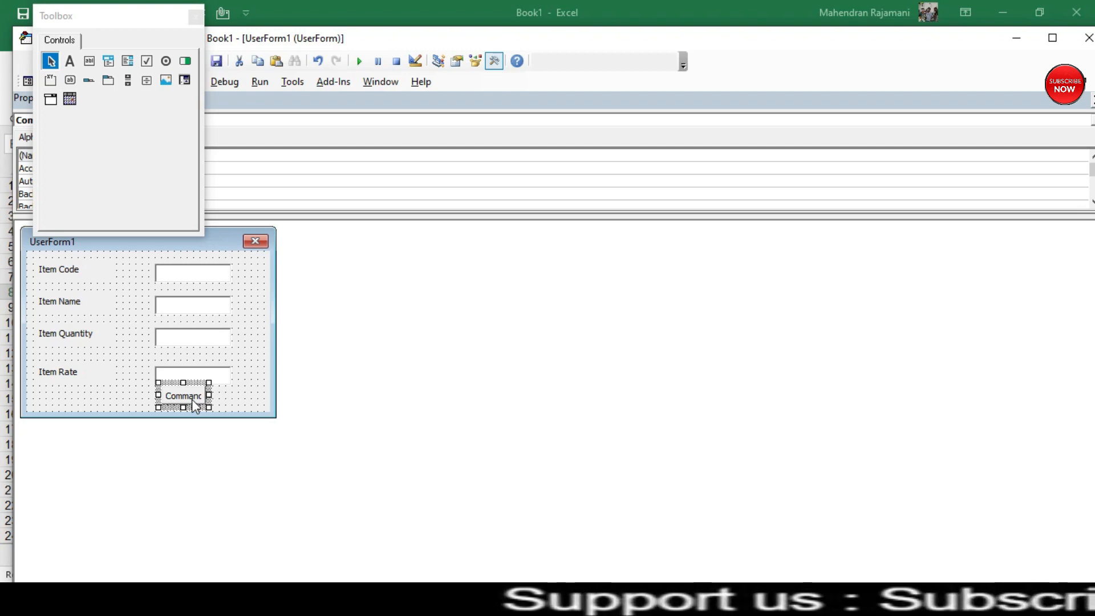
{"action": "left_click", "coordinate": [183, 398]}
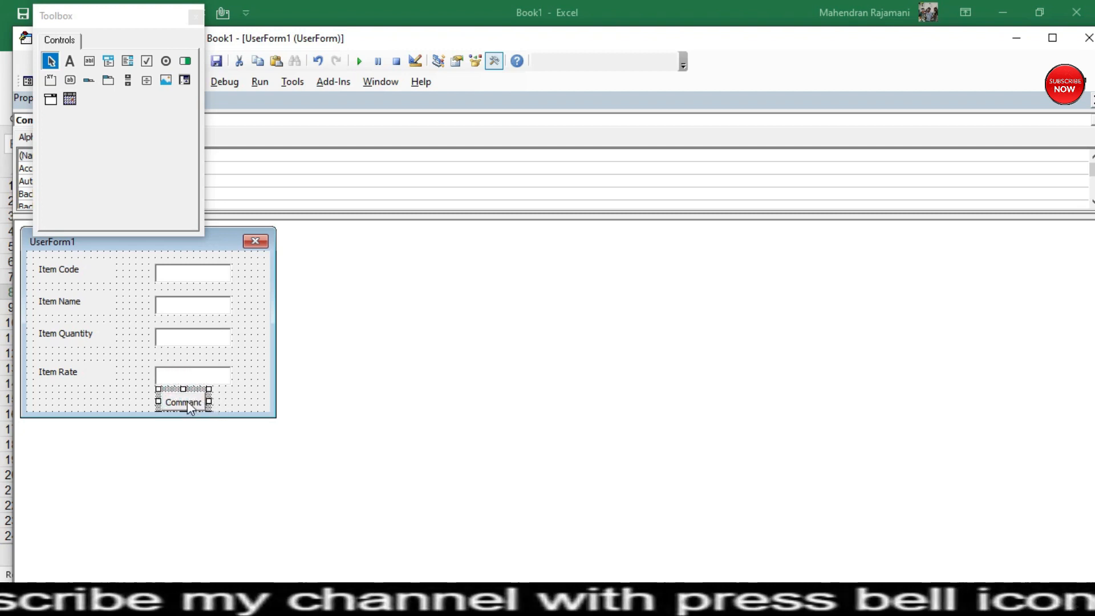
Set the command button's caption to "Data Save"
{"action": "right_click", "coordinate": [189, 404]}
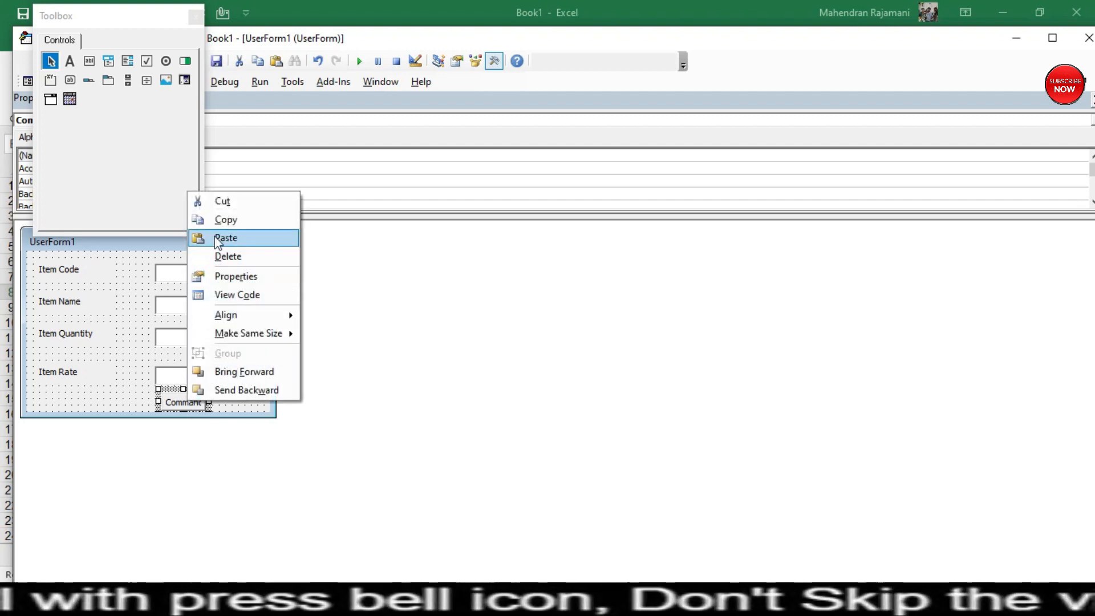
{"action": "left_click", "coordinate": [195, 16]}
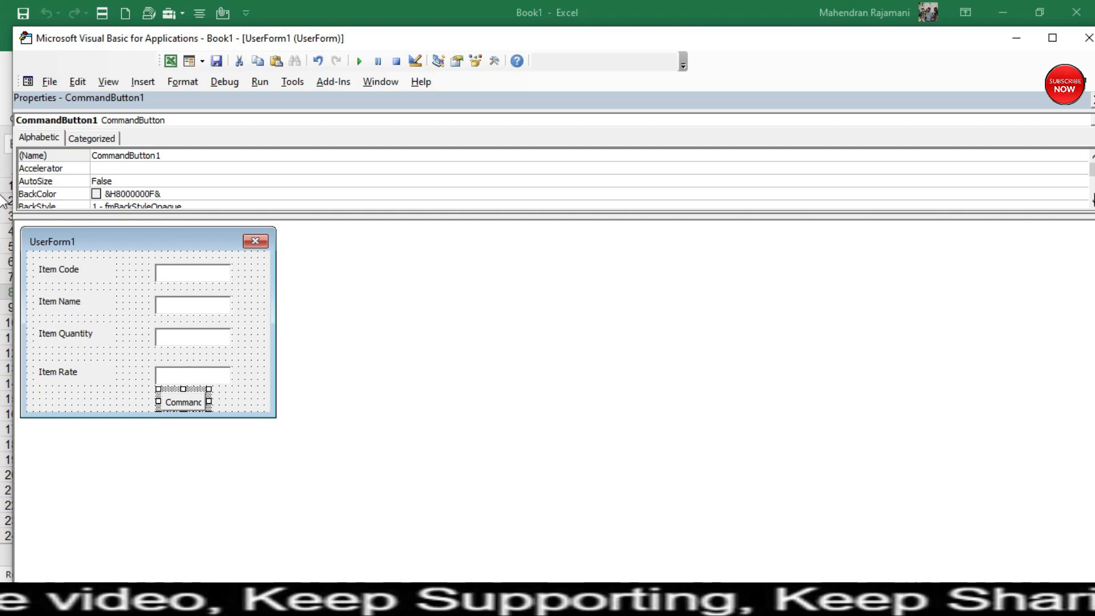
{"action": "left_click", "coordinate": [1093, 200]}
{"action": "left_click", "coordinate": [1092, 199]}
{"action": "left_click", "coordinate": [1092, 200]}
{"action": "left_click", "coordinate": [1091, 199]}
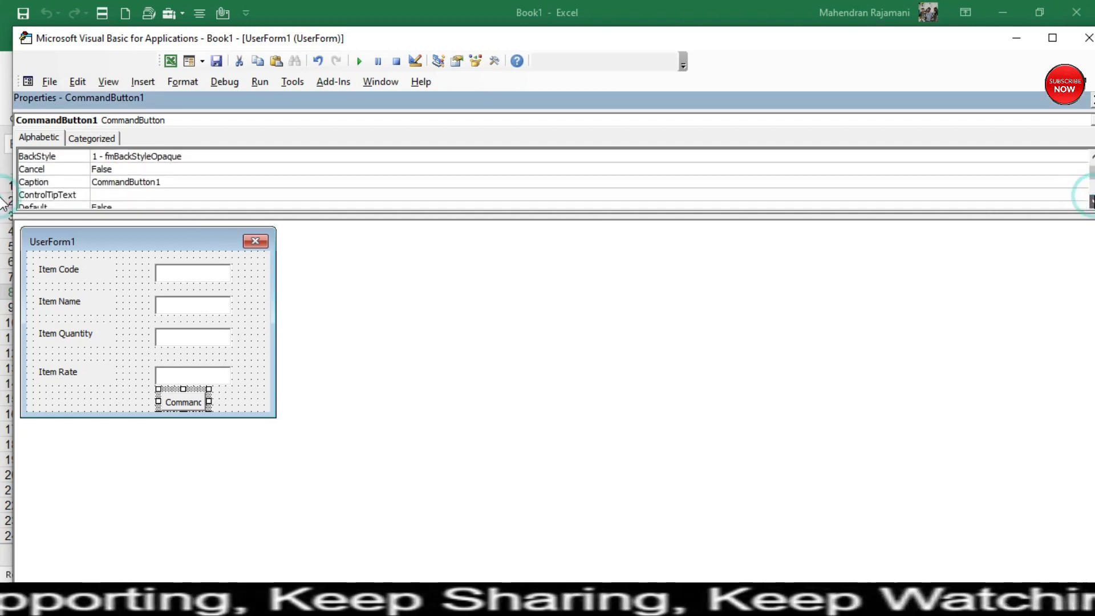
{"action": "left_click", "coordinate": [165, 181]}
{"action": "key", "text": "BackSpace"}
{"action": "key", "text": "BackSpace"}
{"action": "key", "text": "BackSpace"}
{"action": "key", "text": "BackSpace"}
{"action": "key", "text": "BackSpace"}
{"action": "key", "text": "BackSpace"}
{"action": "key", "text": "BackSpace"}
{"action": "key", "text": "BackSpace"}
{"action": "key", "text": "BackSpace"}
{"action": "key", "text": "BackSpace"}
{"action": "key", "text": "BackSpace"}
{"action": "key", "text": "BackSpace"}
{"action": "key", "text": "BackSpace"}
{"action": "key", "text": "BackSpace"}
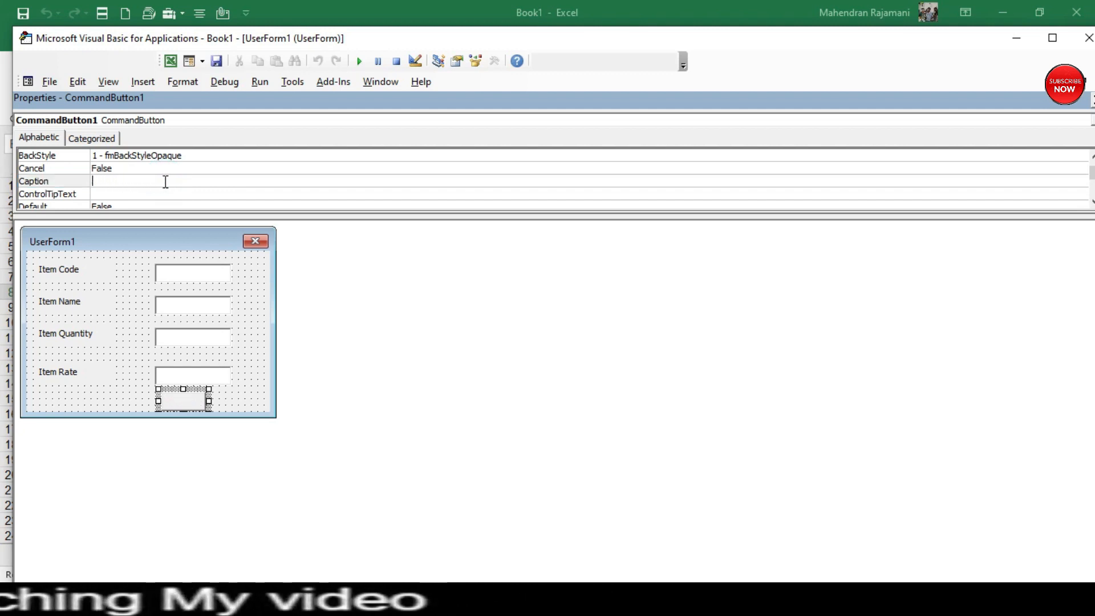
{"action": "key", "text": "Caps_Lock"}
{"action": "type", "text": "Da"}
{"action": "key", "text": "Caps_Lock"}
{"action": "type", "text": "a"}
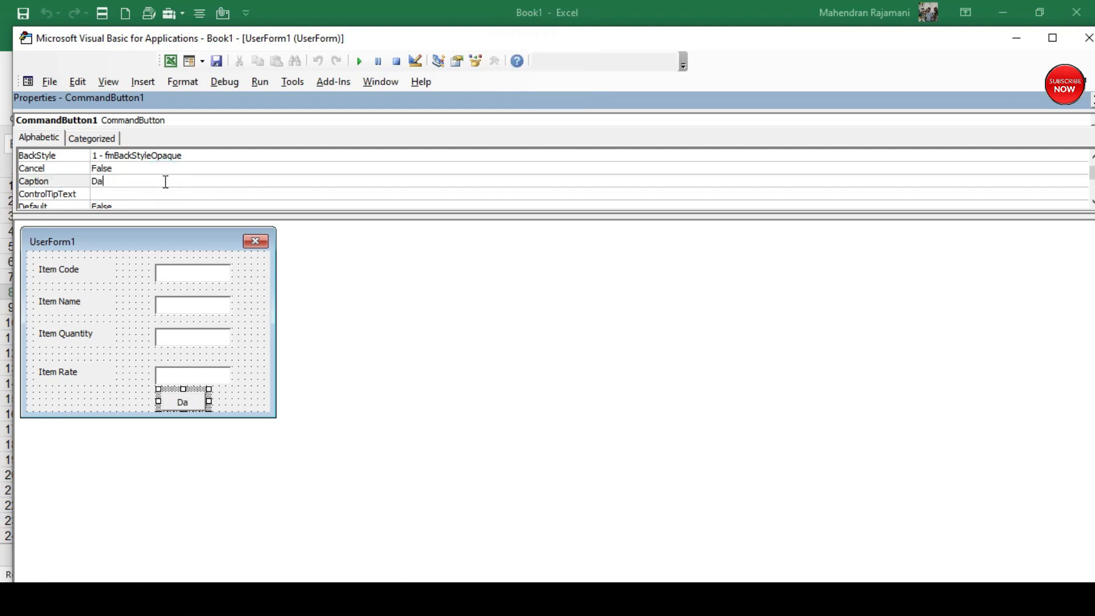
{"action": "key", "text": "BackSpace"}
{"action": "type", "text": "ta"}
{"action": "key", "text": "BackSpace"}
{"action": "key", "text": "BackSpace"}
{"action": "type", "text": "ata"}
{"action": "key", "text": "Caps_Lock"}
{"action": "type", "text": "S"}
{"action": "key", "text": "Caps_Lock"}
{"action": "type", "text": "ave"}
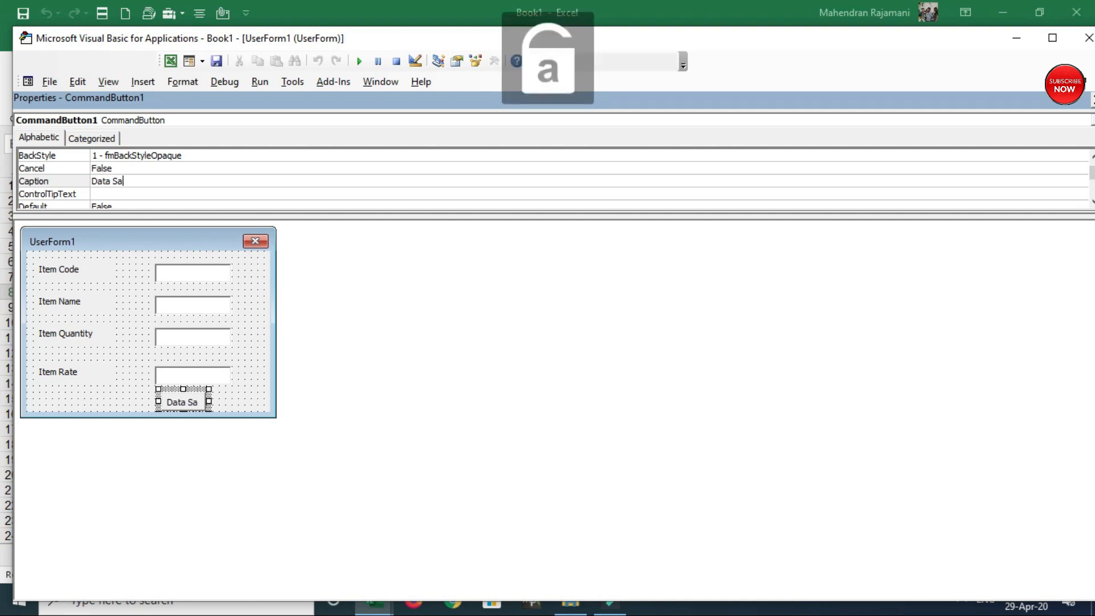
{"action": "left_click", "coordinate": [215, 398]}
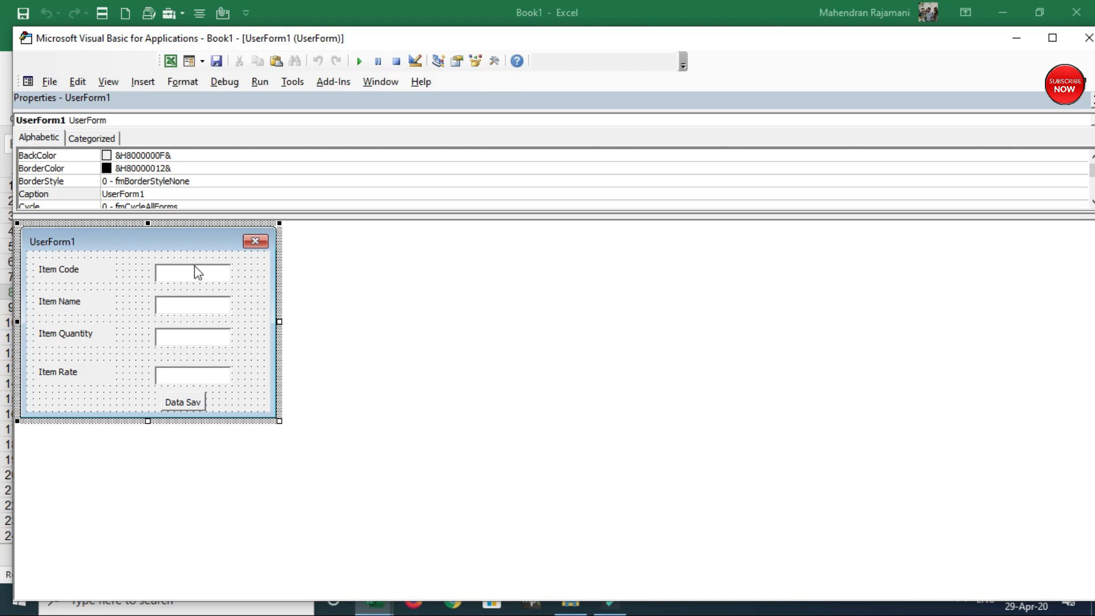
Set the form's background colour to bright red (&H000000FF&)
{"action": "left_click", "coordinate": [123, 252]}
{"action": "left_click", "coordinate": [125, 156]}
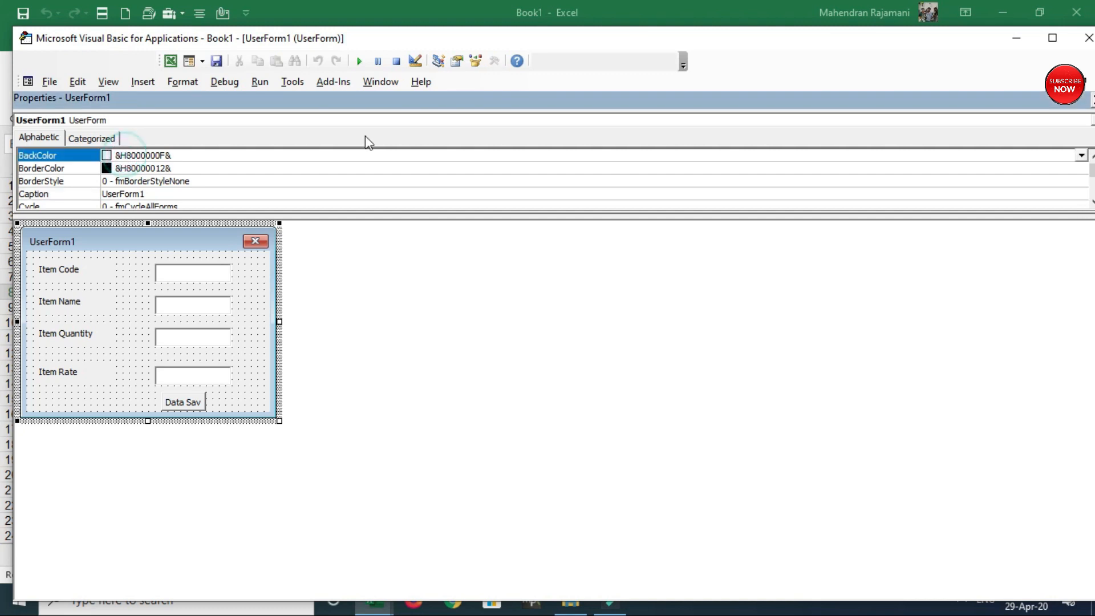
{"action": "left_click", "coordinate": [1082, 155]}
{"action": "left_click", "coordinate": [985, 173]}
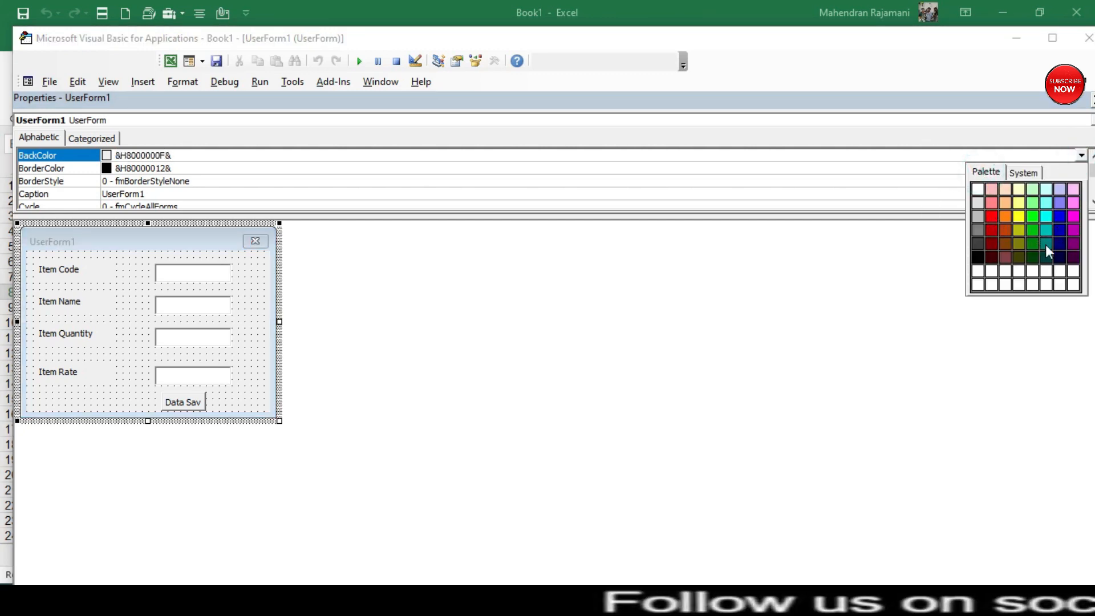
{"action": "left_click", "coordinate": [990, 216]}
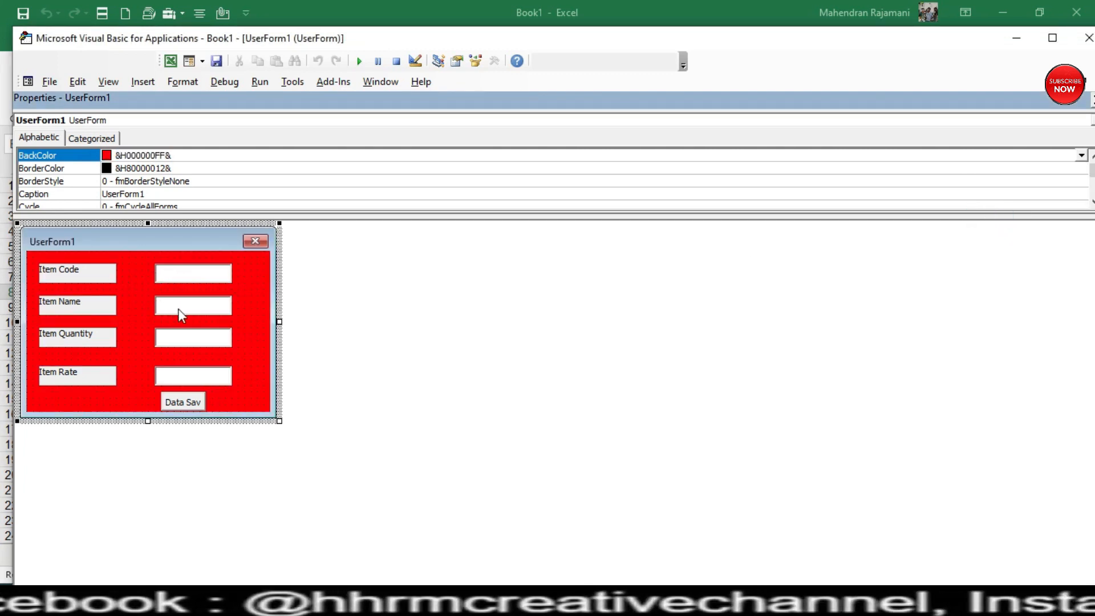
Set the background colour of all four item labels together to the same bright red (&H000000FF&)
{"action": "left_click_drag", "start_coordinate": [66, 255], "coordinate": [83, 317]}
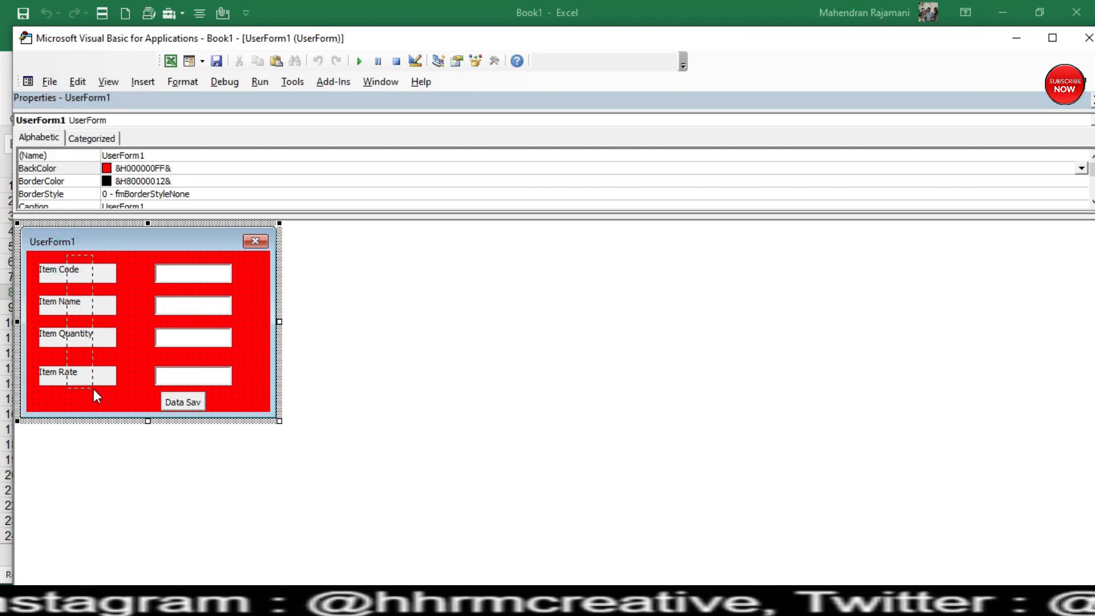
{"action": "left_click_drag", "start_coordinate": [93, 389], "coordinate": [93, 390]}
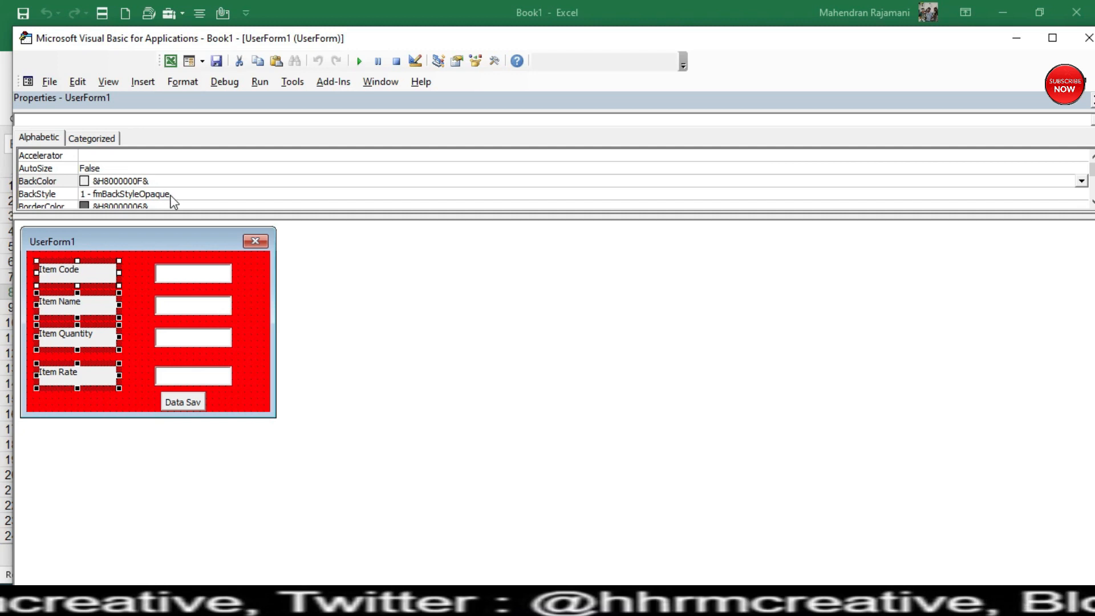
{"action": "left_click", "coordinate": [153, 176]}
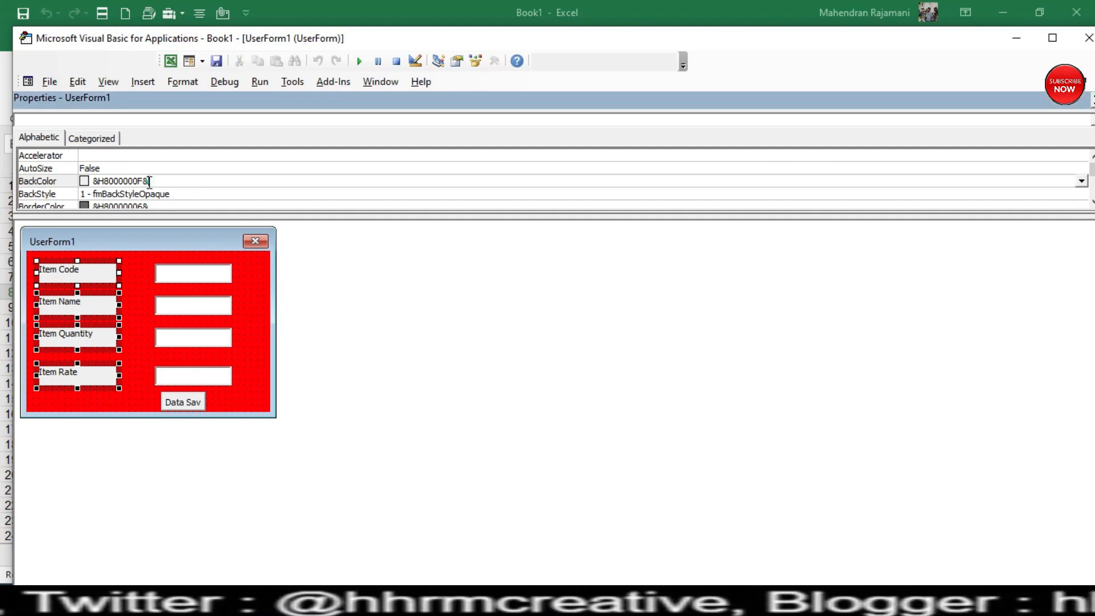
{"action": "left_click", "coordinate": [1081, 181]}
{"action": "left_click", "coordinate": [1002, 199]}
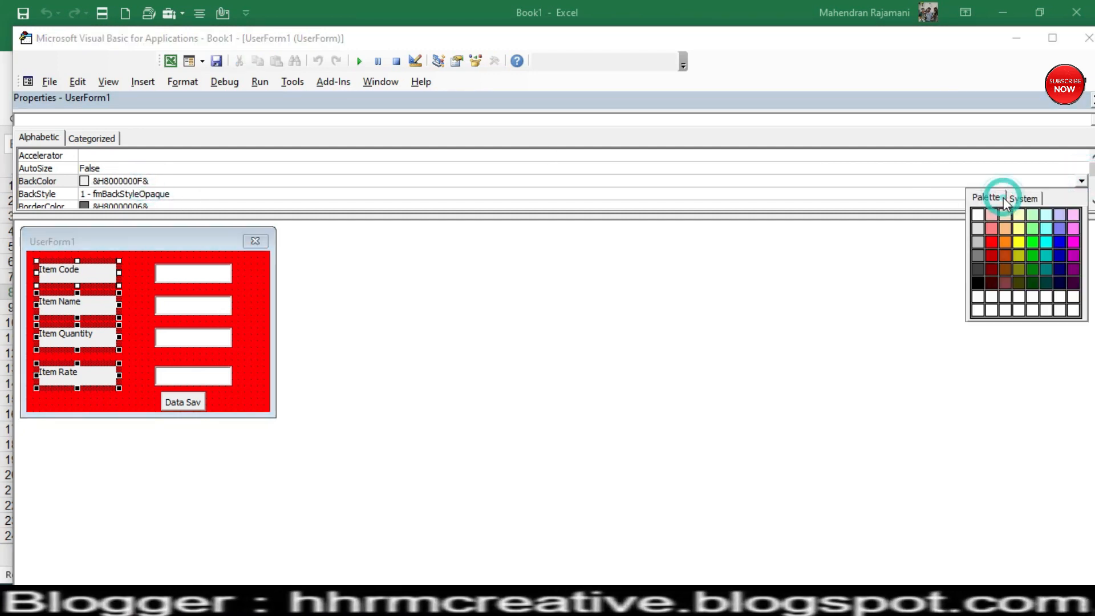
{"action": "left_click", "coordinate": [992, 243]}
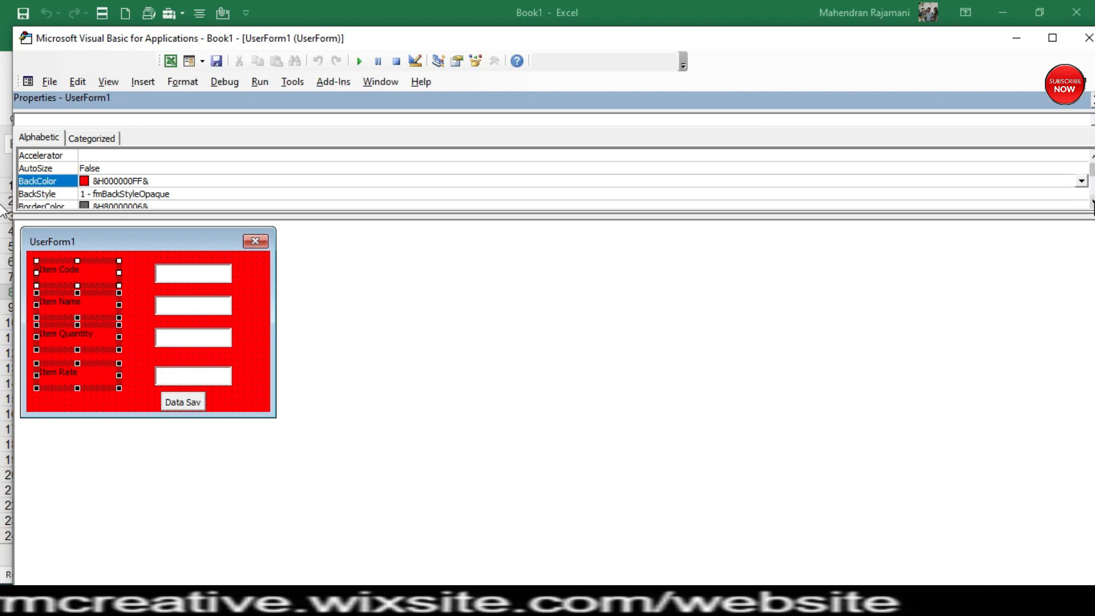
Set the text colour of the four item labels to white (&H00FFFFFF&)
{"action": "left_click", "coordinate": [1092, 202]}
{"action": "left_click", "coordinate": [1093, 202]}
{"action": "left_click", "coordinate": [1093, 201]}
{"action": "left_click", "coordinate": [1092, 202]}
{"action": "left_click", "coordinate": [1093, 202]}
{"action": "left_click", "coordinate": [1093, 202]}
{"action": "left_click", "coordinate": [1093, 202]}
{"action": "left_click", "coordinate": [1093, 202]}
{"action": "left_click", "coordinate": [1092, 202]}
{"action": "left_click", "coordinate": [1092, 202]}
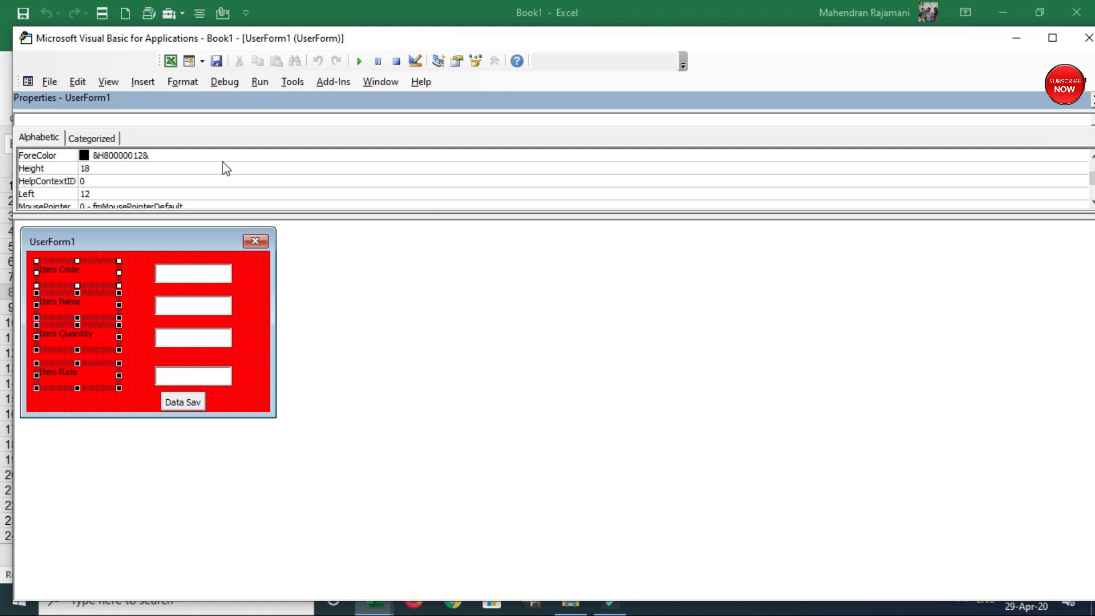
{"action": "left_click", "coordinate": [166, 157]}
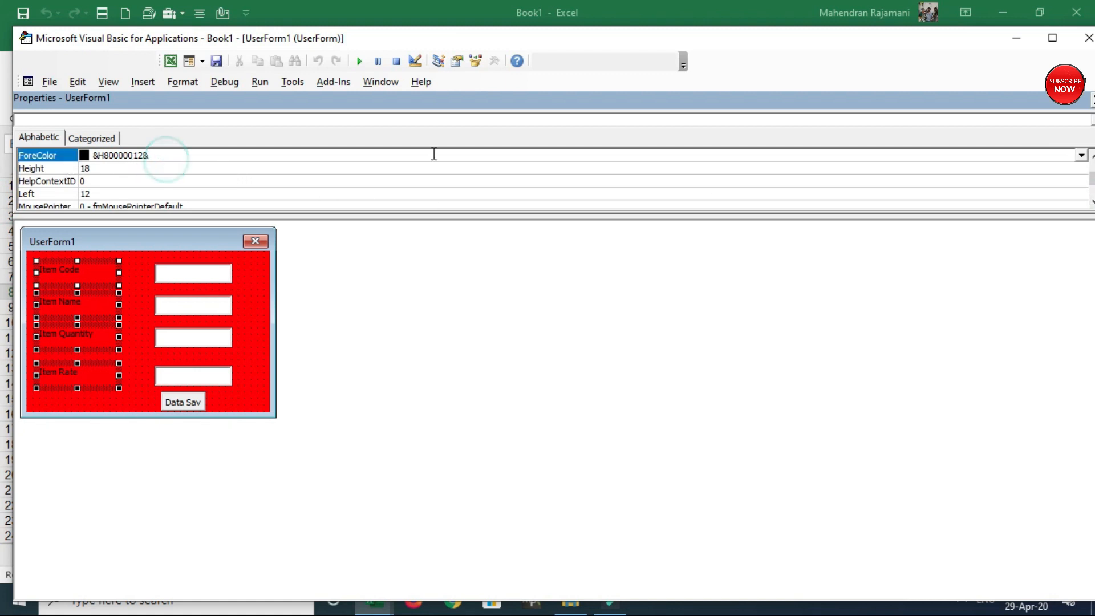
{"action": "left_click", "coordinate": [1080, 156]}
{"action": "left_click", "coordinate": [986, 172]}
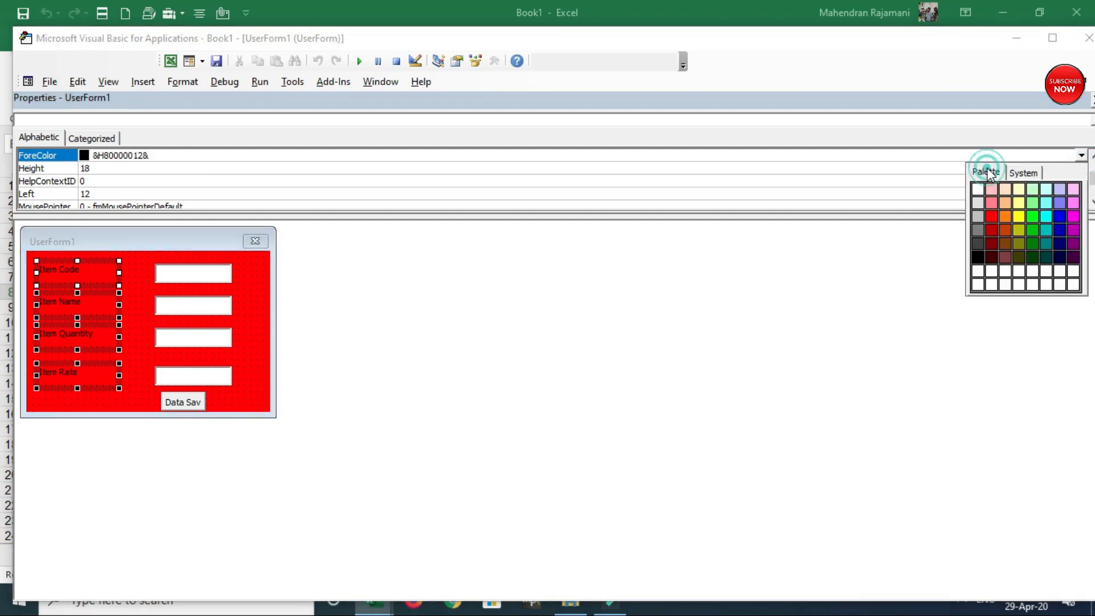
{"action": "left_click", "coordinate": [975, 192]}
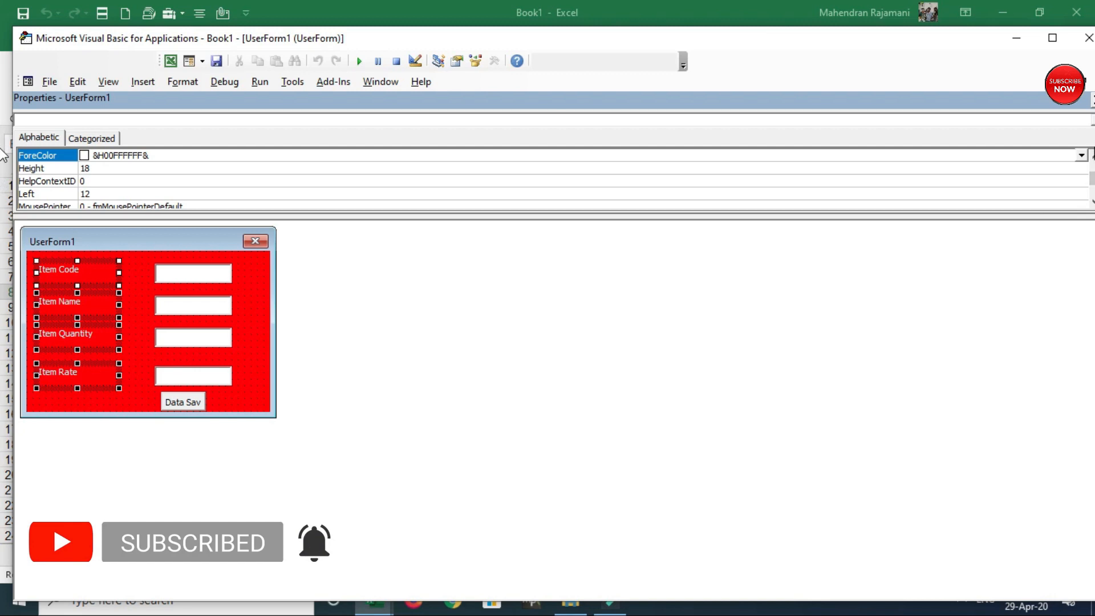
Change the four item labels' font to Times New Roman, Bold, size 10
{"action": "left_click", "coordinate": [1093, 155]}
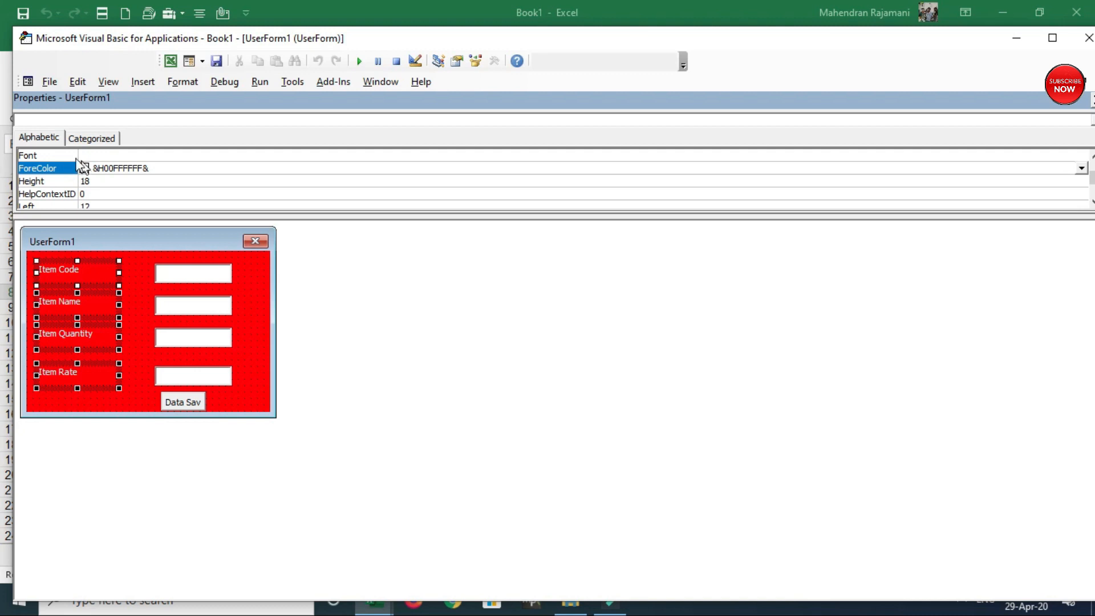
{"action": "left_click", "coordinate": [50, 148]}
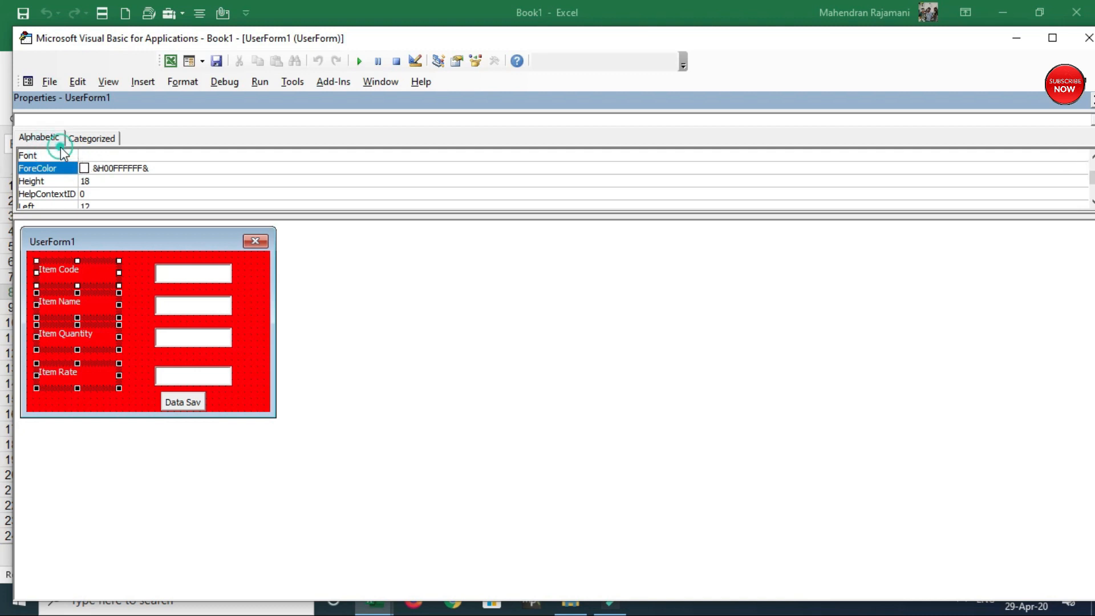
{"action": "left_click", "coordinate": [1078, 166]}
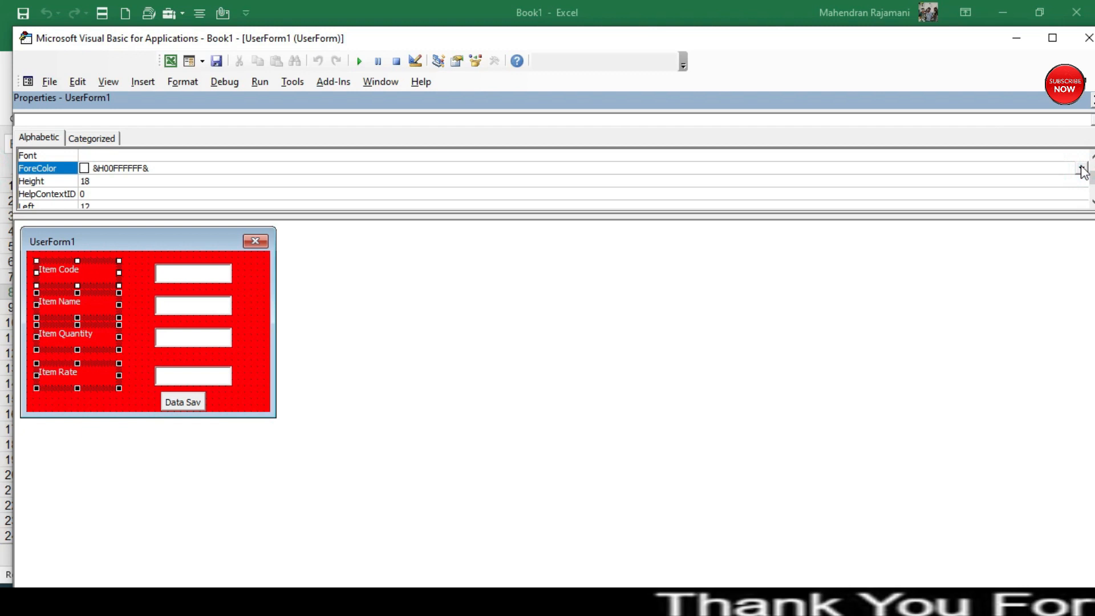
{"action": "left_click", "coordinate": [1080, 151]}
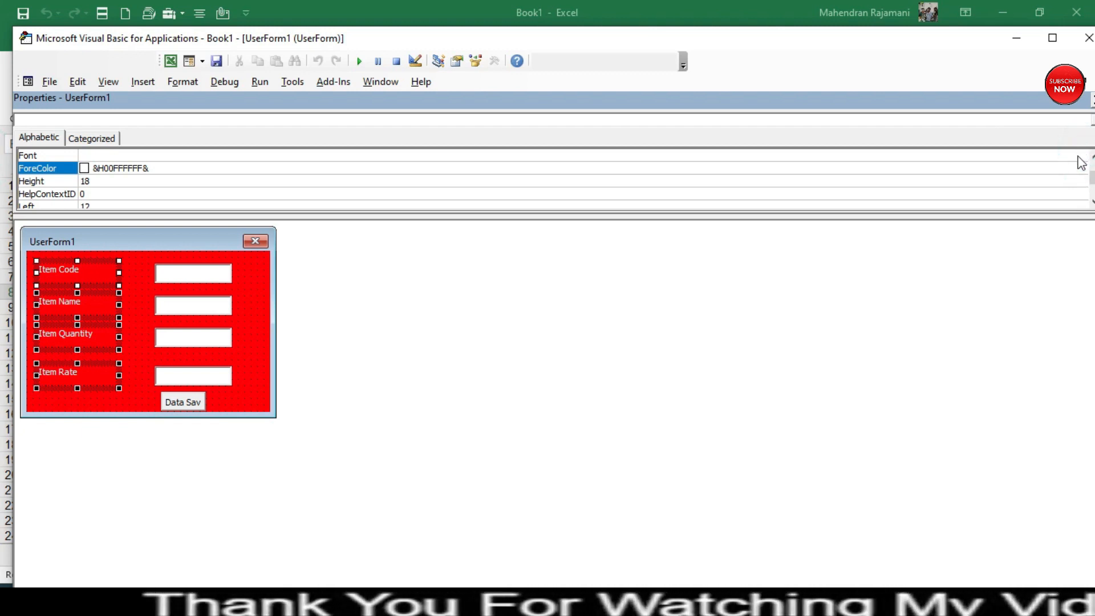
{"action": "left_click", "coordinate": [1079, 155]}
{"action": "left_click", "coordinate": [1080, 156]}
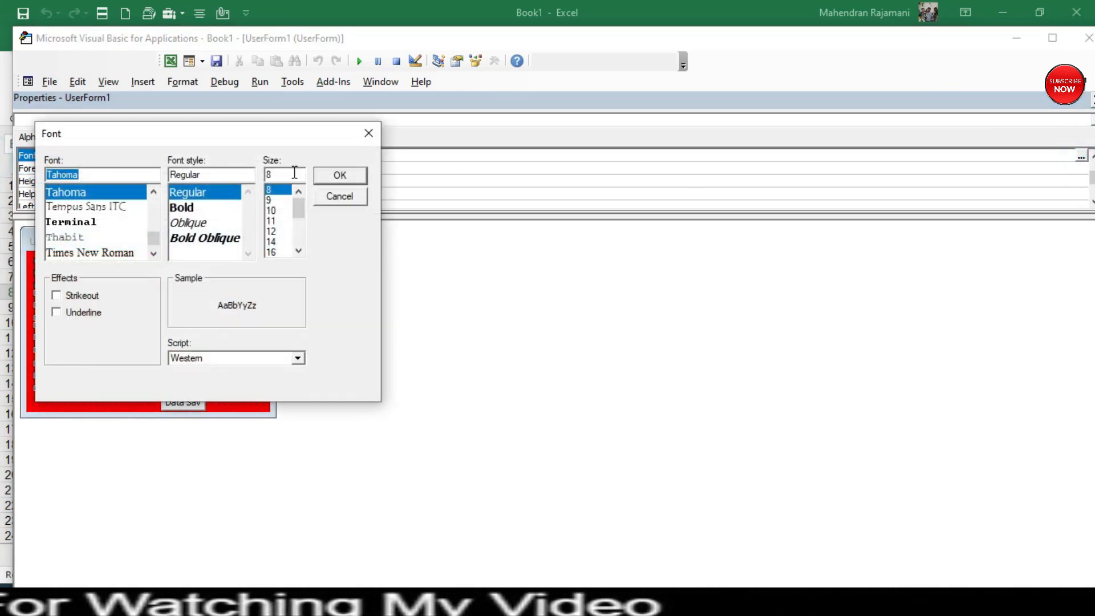
{"action": "left_click", "coordinate": [66, 252]}
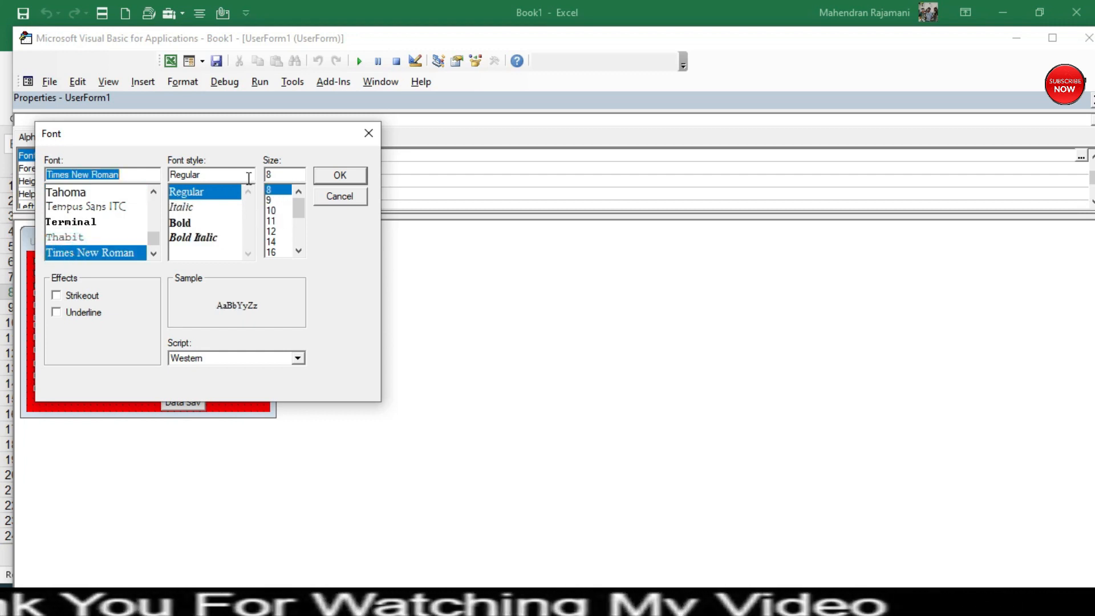
{"action": "left_click", "coordinate": [272, 202]}
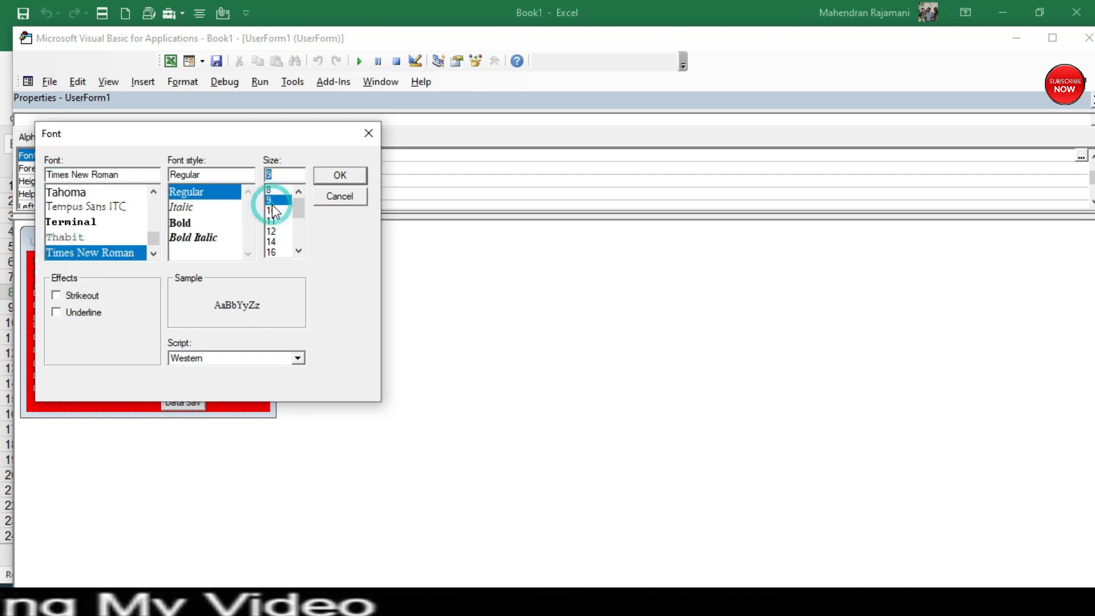
{"action": "left_click", "coordinate": [274, 211]}
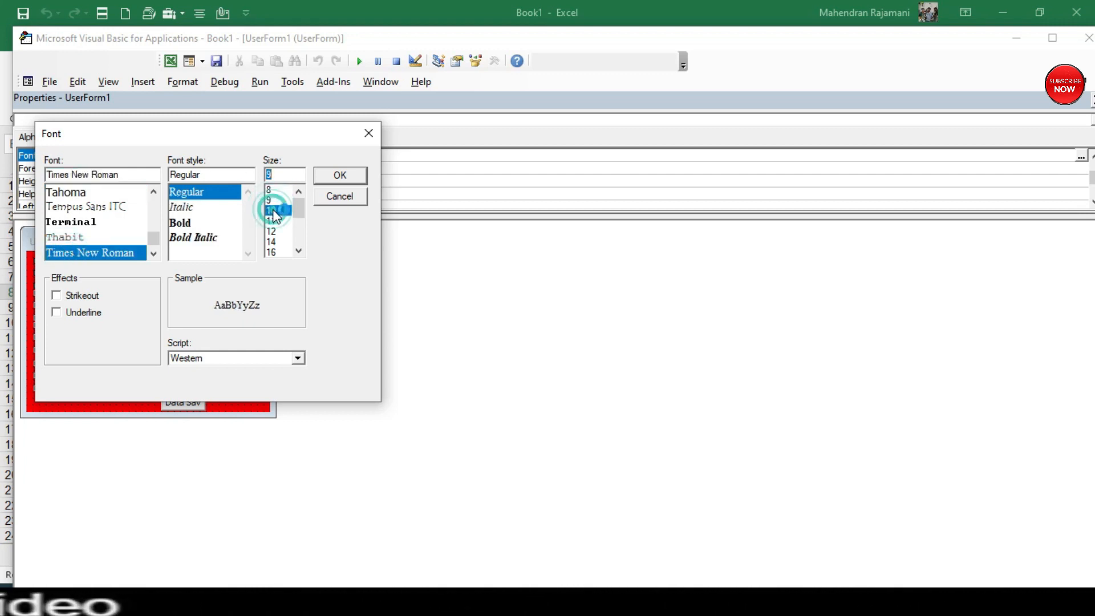
{"action": "left_click", "coordinate": [178, 223]}
{"action": "left_click", "coordinate": [340, 176]}
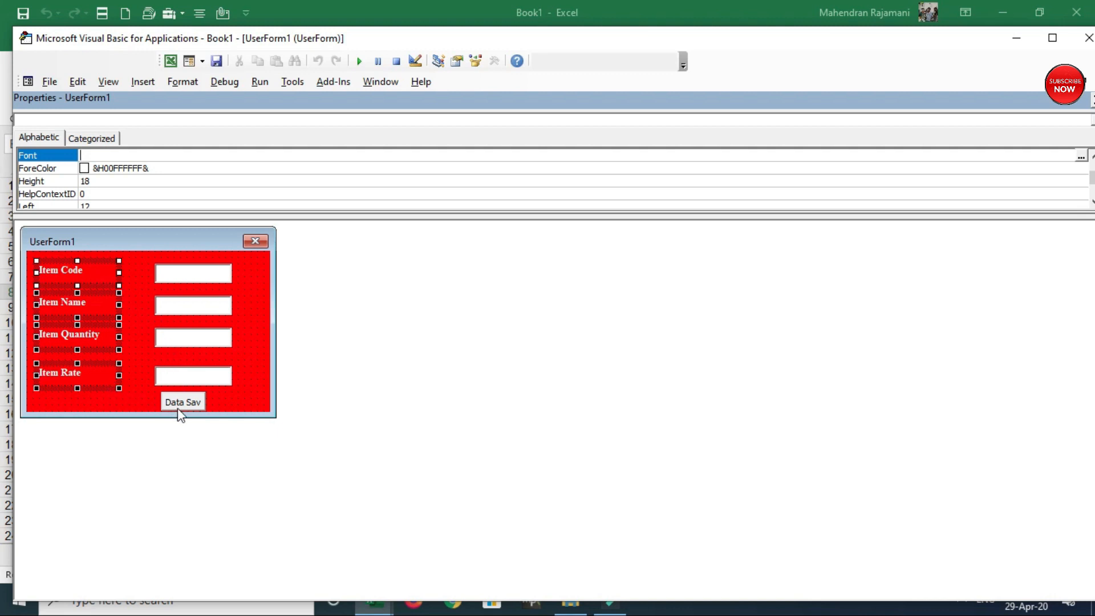
Set the background colour of all four text boxes together to dark yellow (&H0000C0C0&)
{"action": "left_click", "coordinate": [190, 261]}
{"action": "left_click_drag", "start_coordinate": [214, 378], "coordinate": [209, 382]}
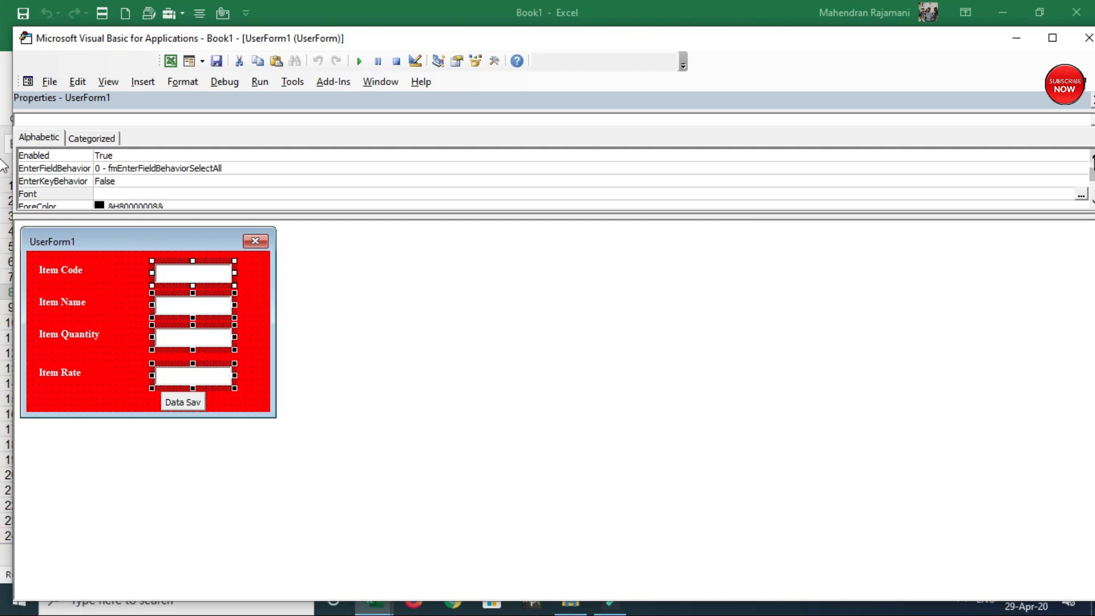
{"action": "left_click", "coordinate": [1093, 156]}
{"action": "left_click", "coordinate": [1092, 156]}
{"action": "left_click", "coordinate": [1092, 157]}
{"action": "left_click", "coordinate": [1092, 156]}
{"action": "left_click", "coordinate": [1093, 156]}
{"action": "left_click", "coordinate": [1092, 156]}
{"action": "scroll", "coordinate": [114, 177], "scroll_direction": "up", "scroll_amount": 3}
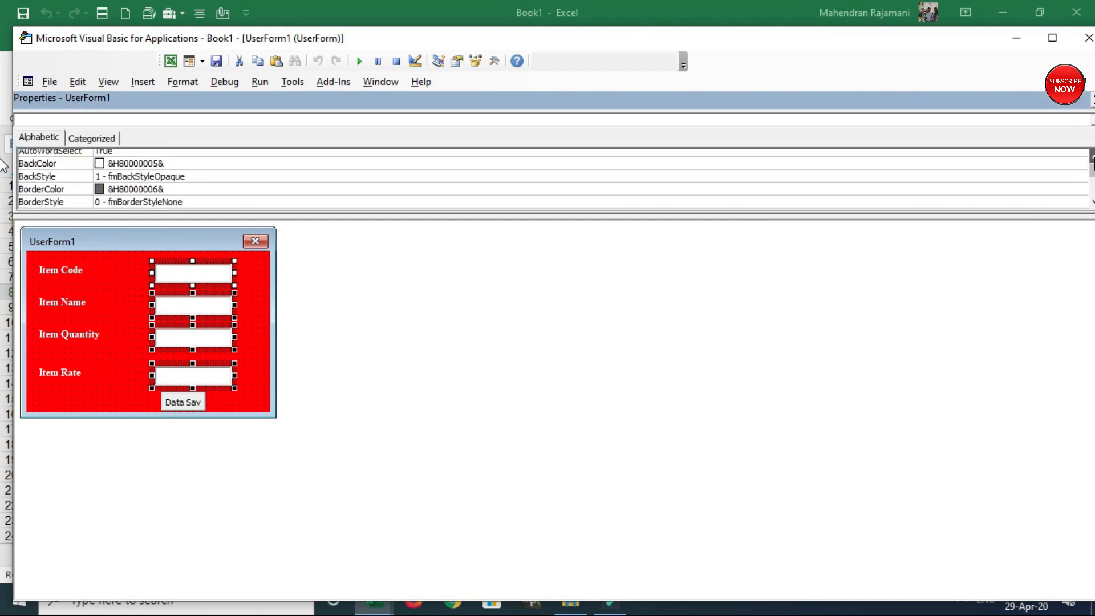
{"action": "left_click", "coordinate": [183, 181]}
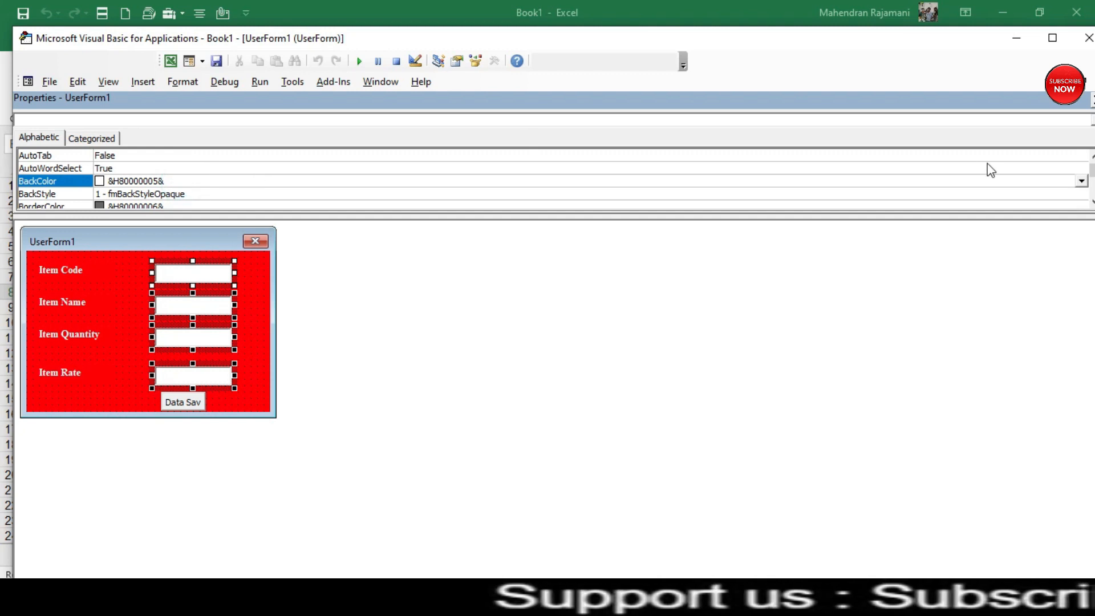
{"action": "left_click", "coordinate": [1081, 180]}
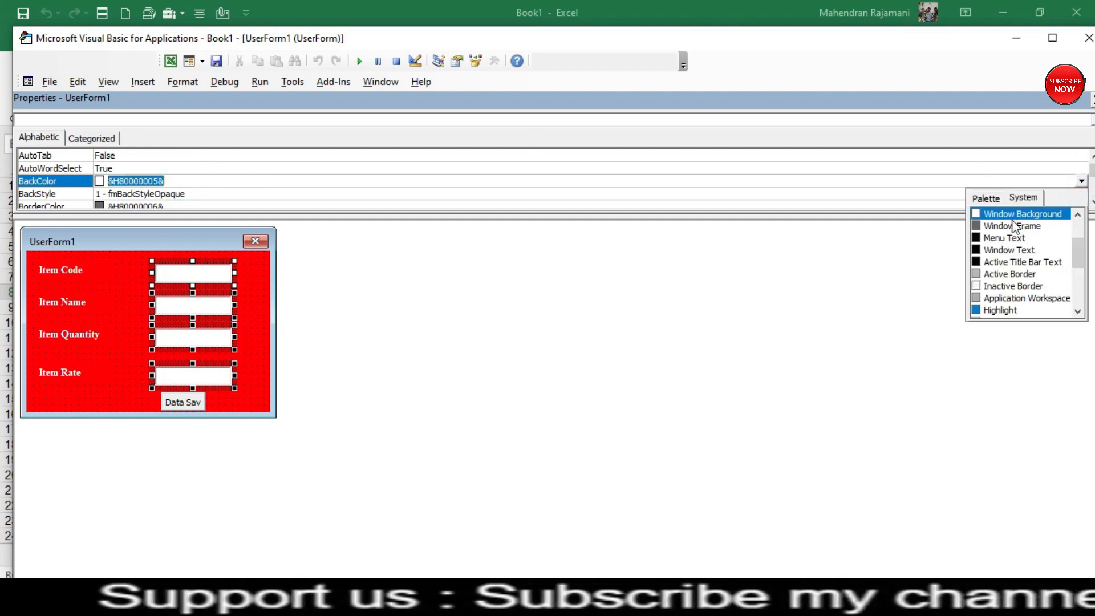
{"action": "left_click", "coordinate": [986, 197]}
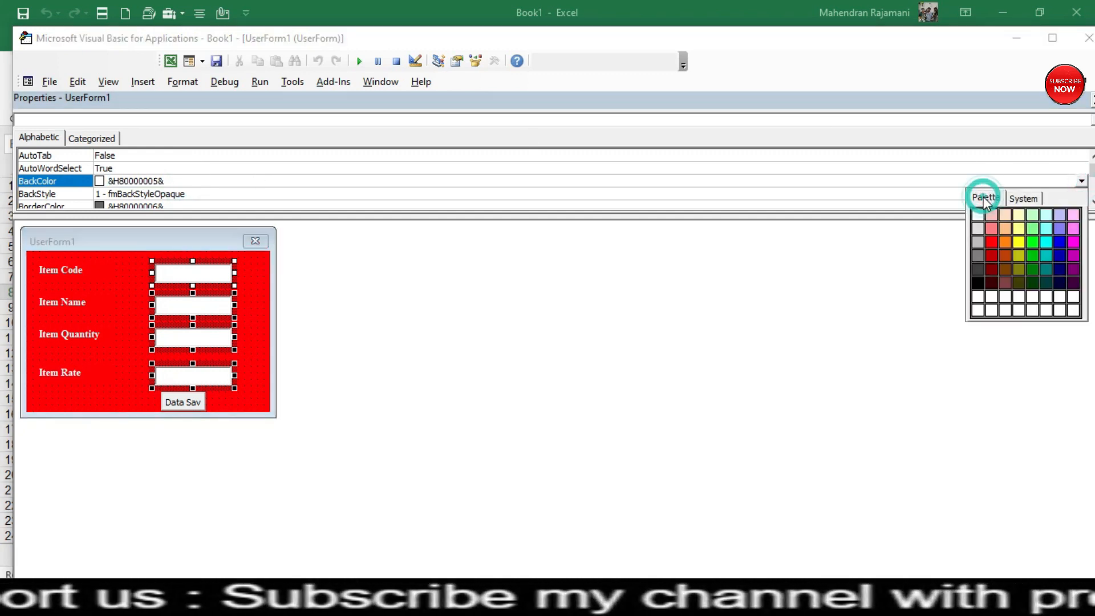
{"action": "left_click", "coordinate": [1018, 258]}
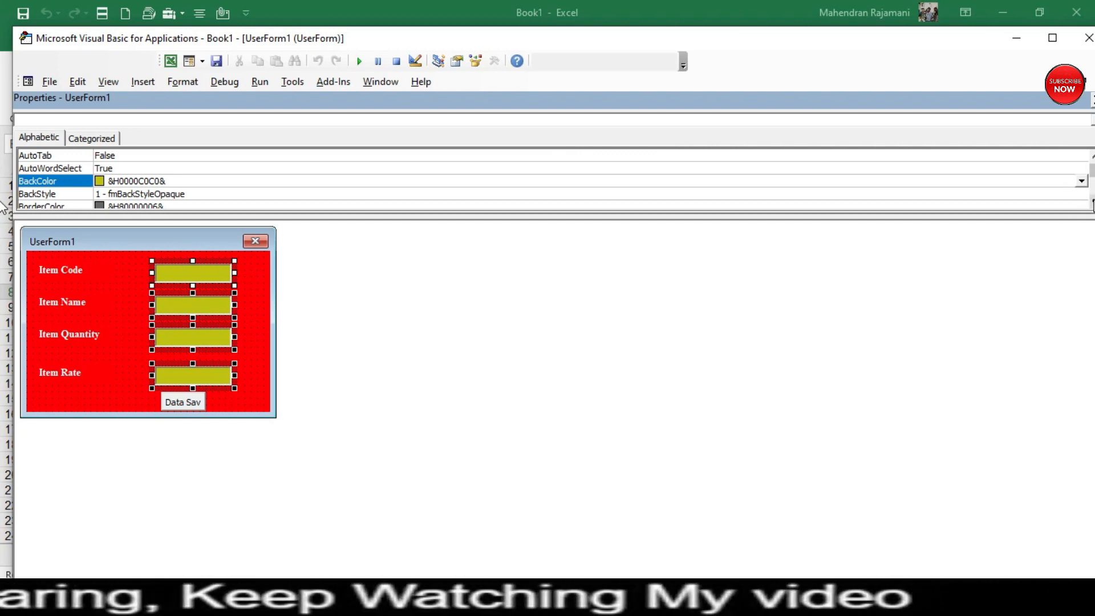
Set the text colour of the four text boxes to bright red (&H000000FF&)
{"action": "left_click", "coordinate": [1091, 204]}
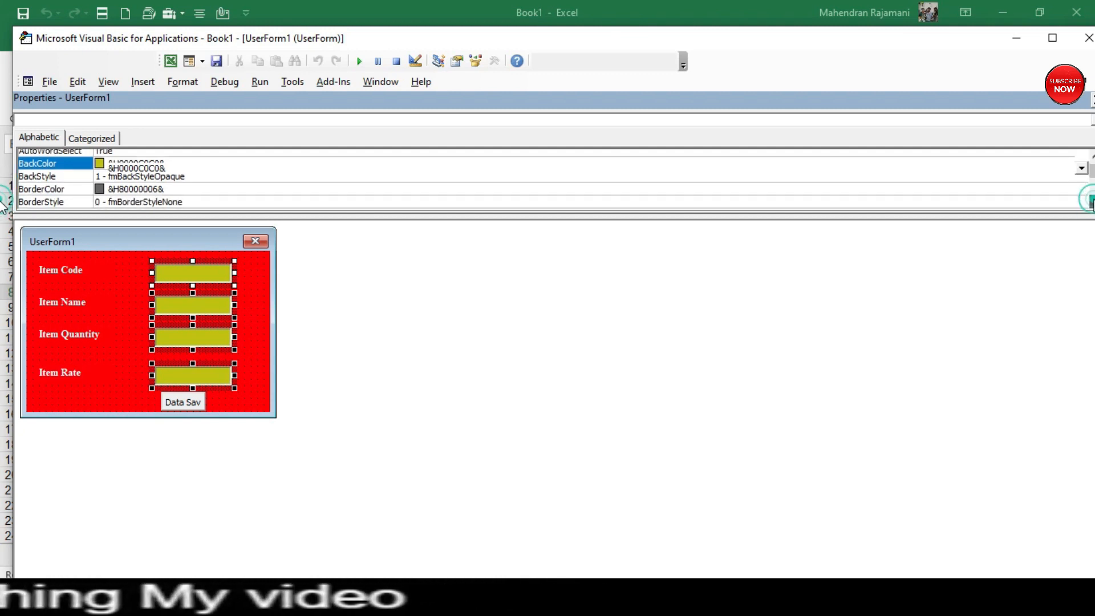
{"action": "left_click", "coordinate": [1091, 203]}
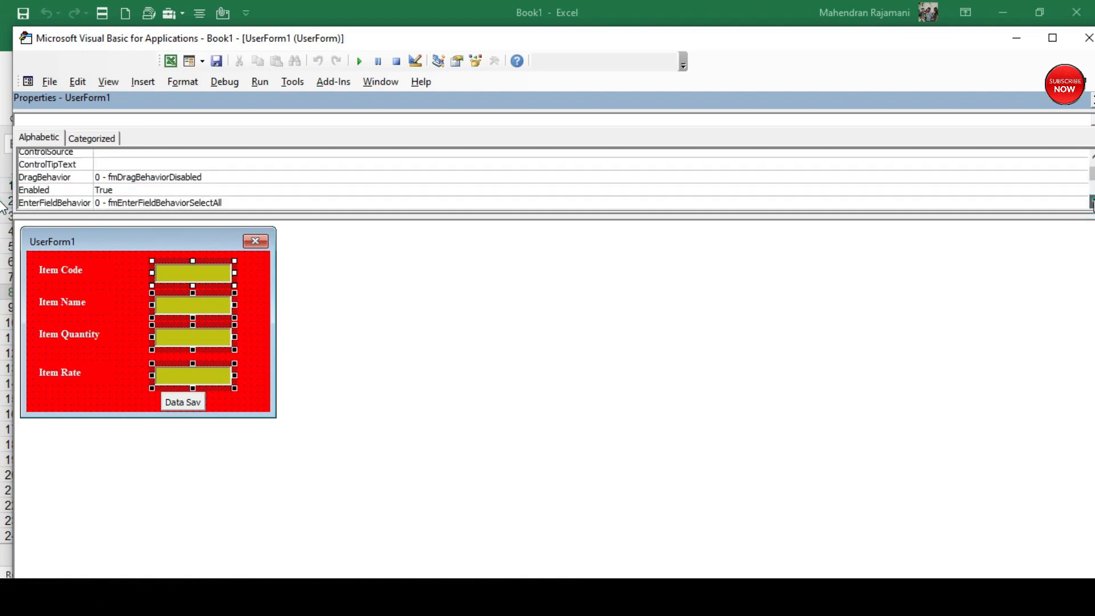
{"action": "left_click", "coordinate": [1091, 204]}
{"action": "left_click", "coordinate": [1091, 204]}
{"action": "left_click", "coordinate": [1091, 203]}
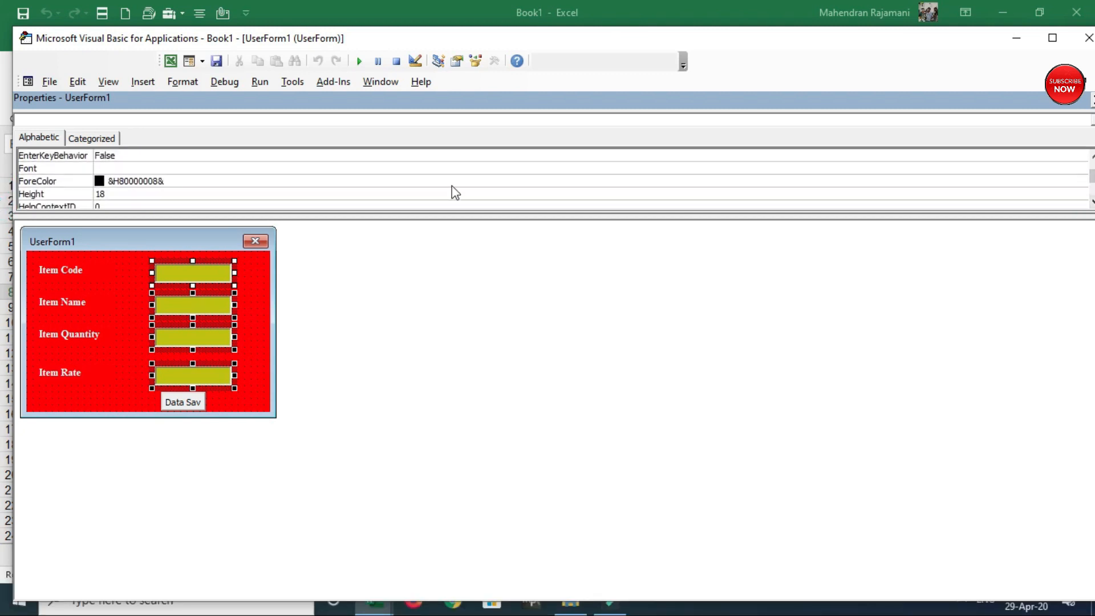
{"action": "left_click", "coordinate": [126, 181]}
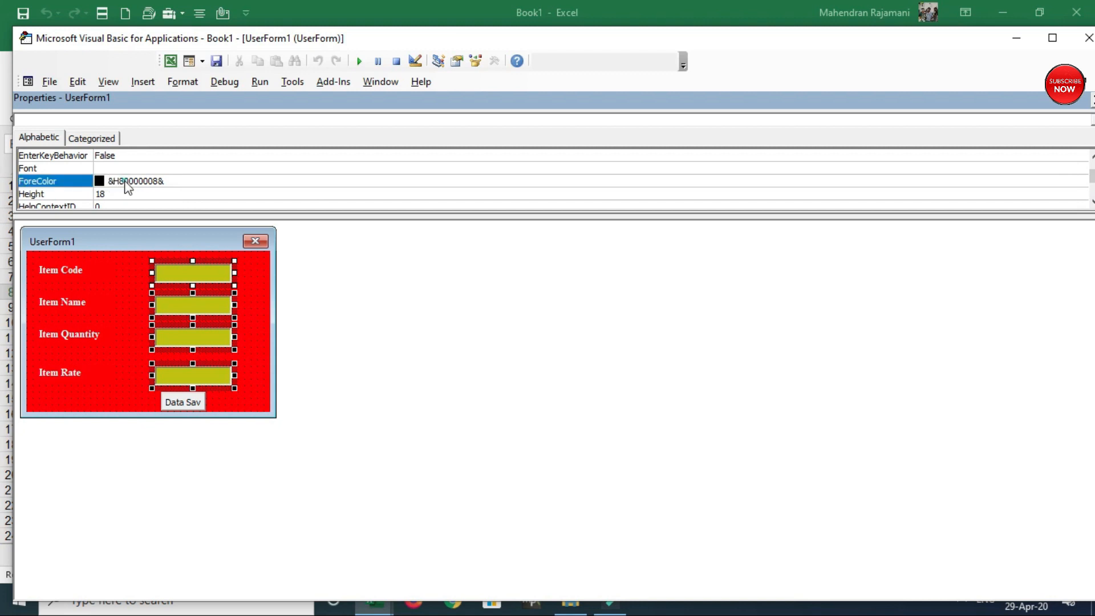
{"action": "left_click", "coordinate": [1080, 180]}
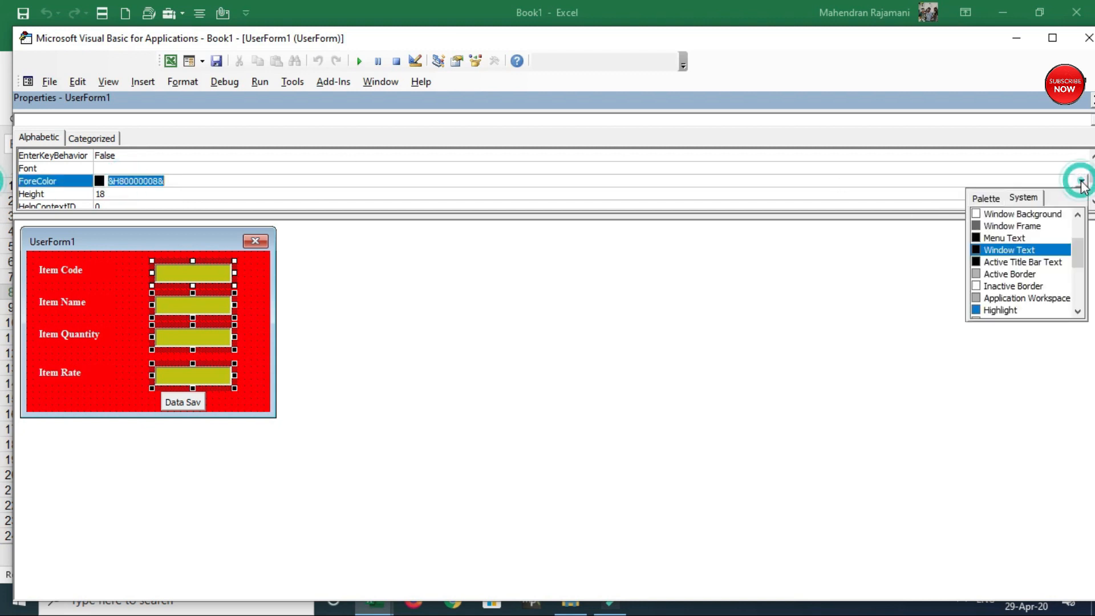
{"action": "left_click", "coordinate": [986, 198]}
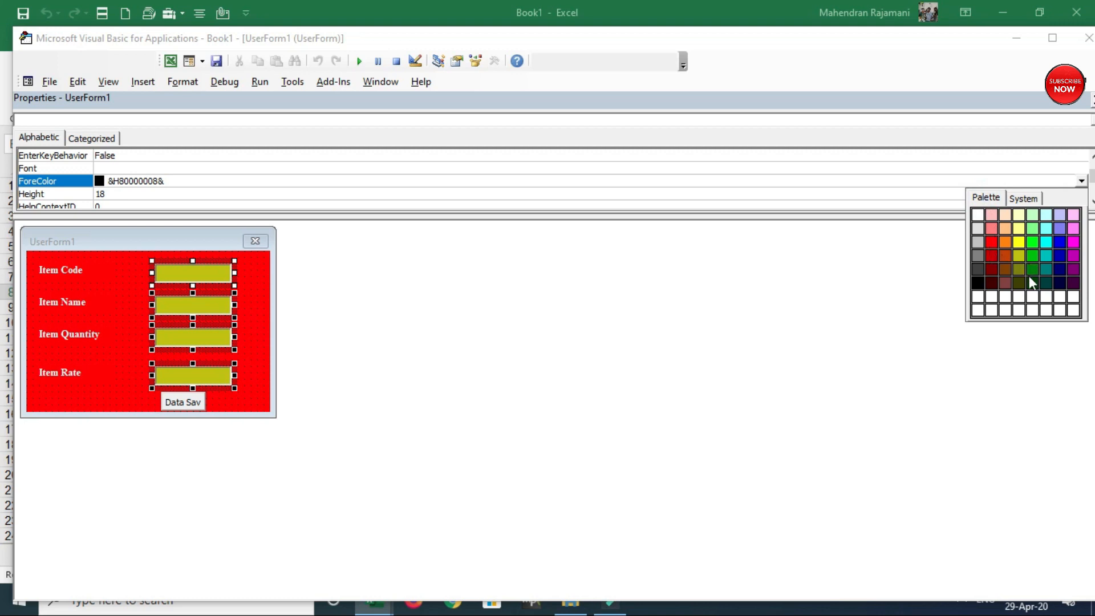
{"action": "left_click", "coordinate": [992, 242]}
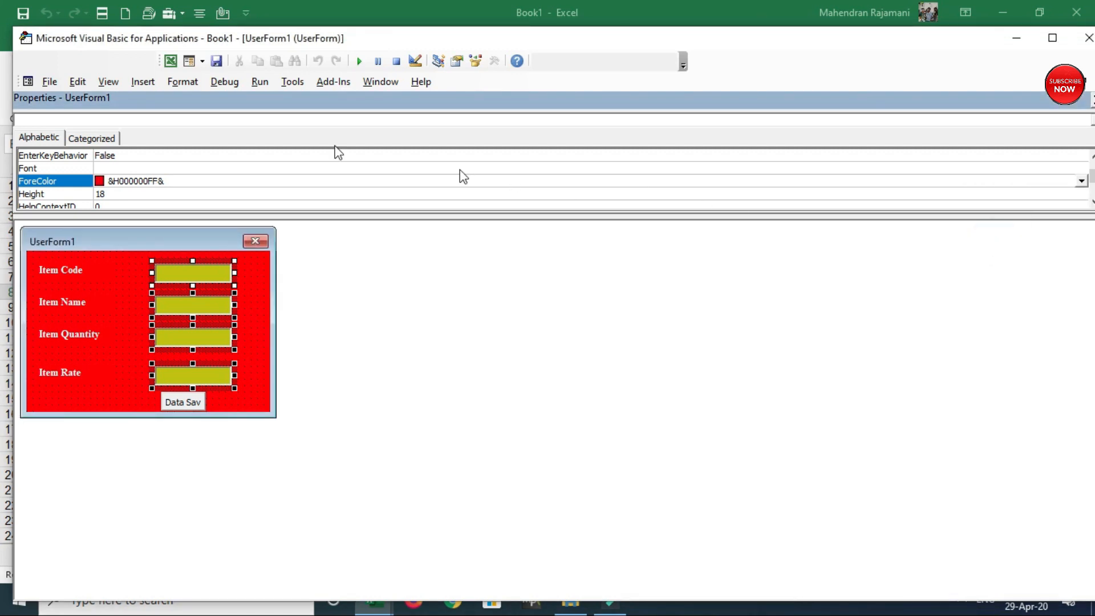
Change the font of the four selected text boxes to Arial, Bold, size 10
{"action": "left_click", "coordinate": [130, 168]}
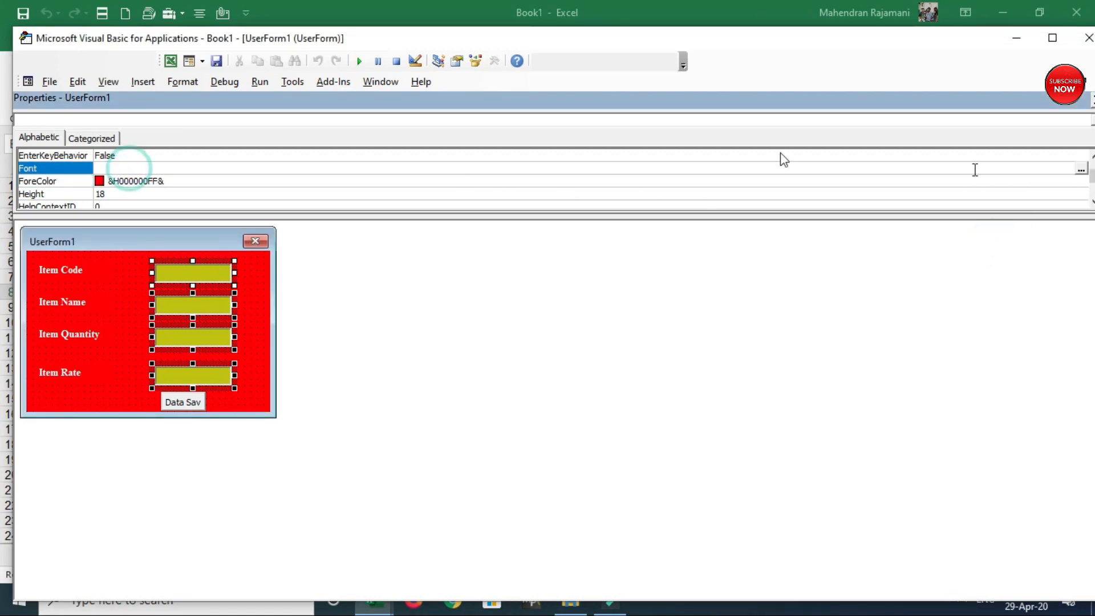
{"action": "left_click", "coordinate": [1081, 170]}
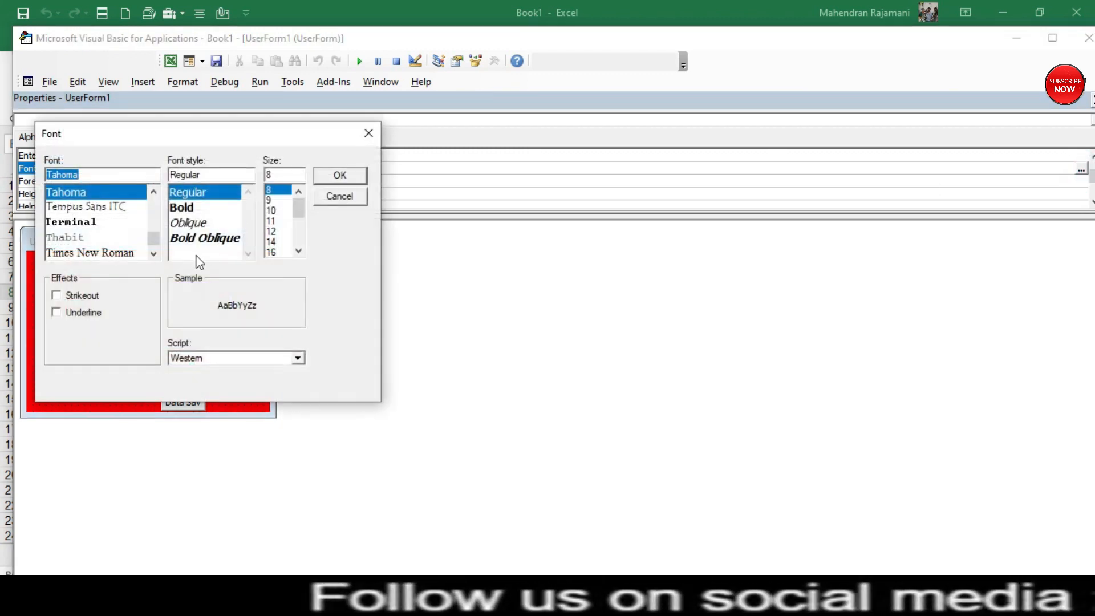
{"action": "type", "text": "Arial"}
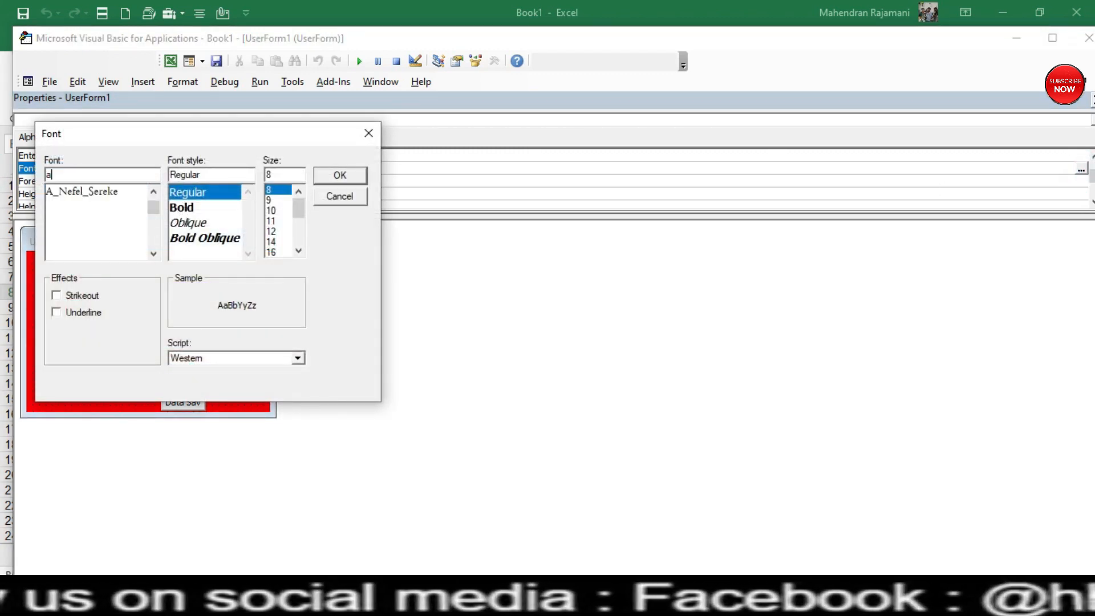
{"action": "left_click", "coordinate": [73, 194]}
{"action": "left_click", "coordinate": [248, 254]}
{"action": "left_click", "coordinate": [248, 254]}
{"action": "left_click", "coordinate": [248, 254]}
{"action": "left_click", "coordinate": [248, 254]}
{"action": "left_click", "coordinate": [248, 254]}
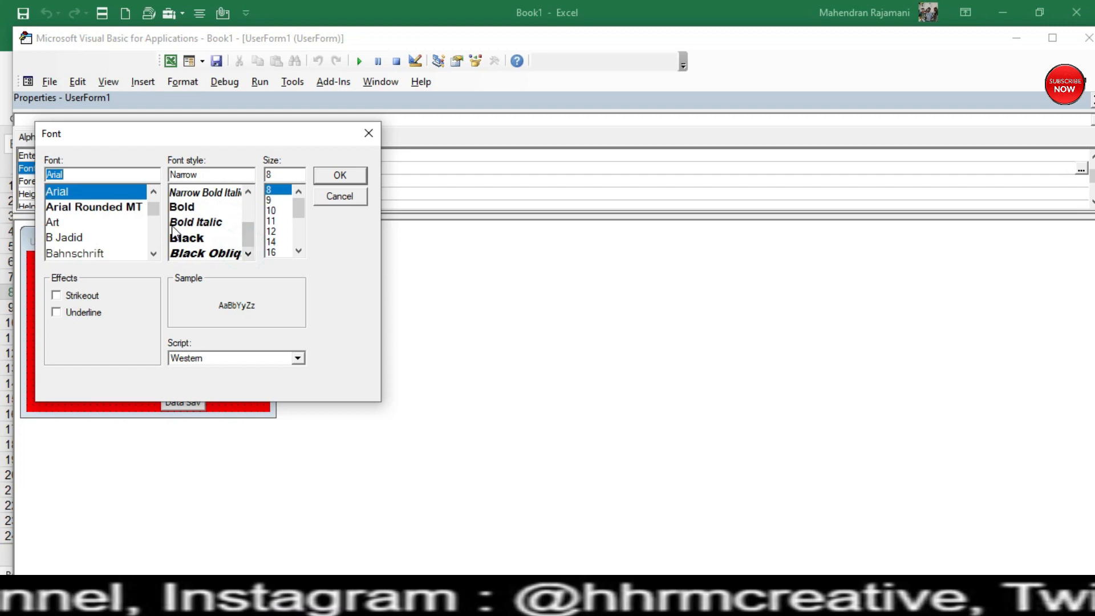
{"action": "left_click", "coordinate": [181, 207]}
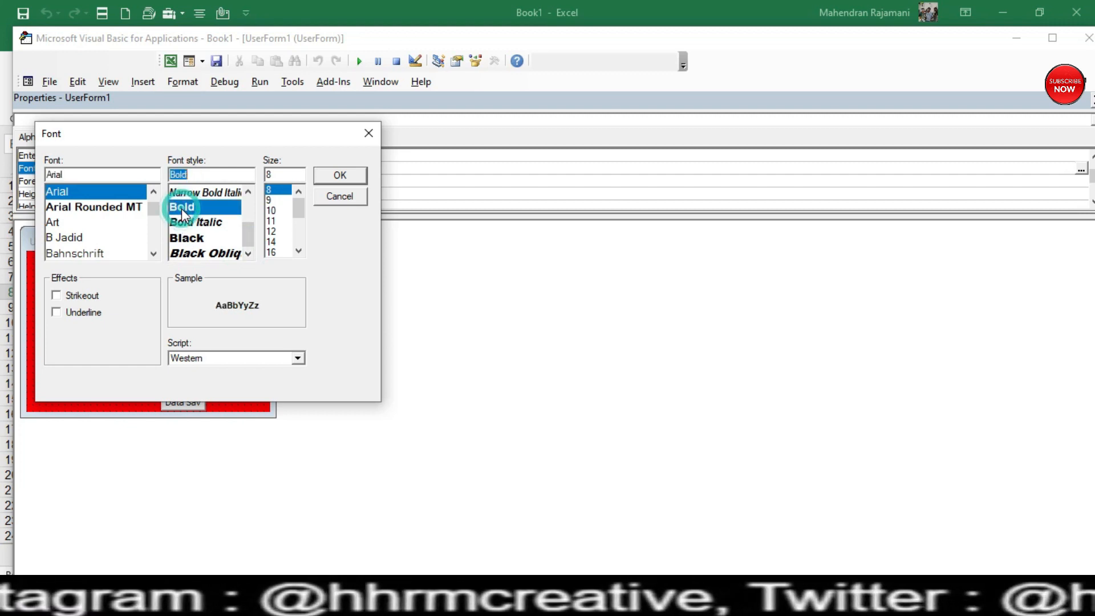
{"action": "left_click", "coordinate": [272, 210]}
{"action": "left_click", "coordinate": [330, 176]}
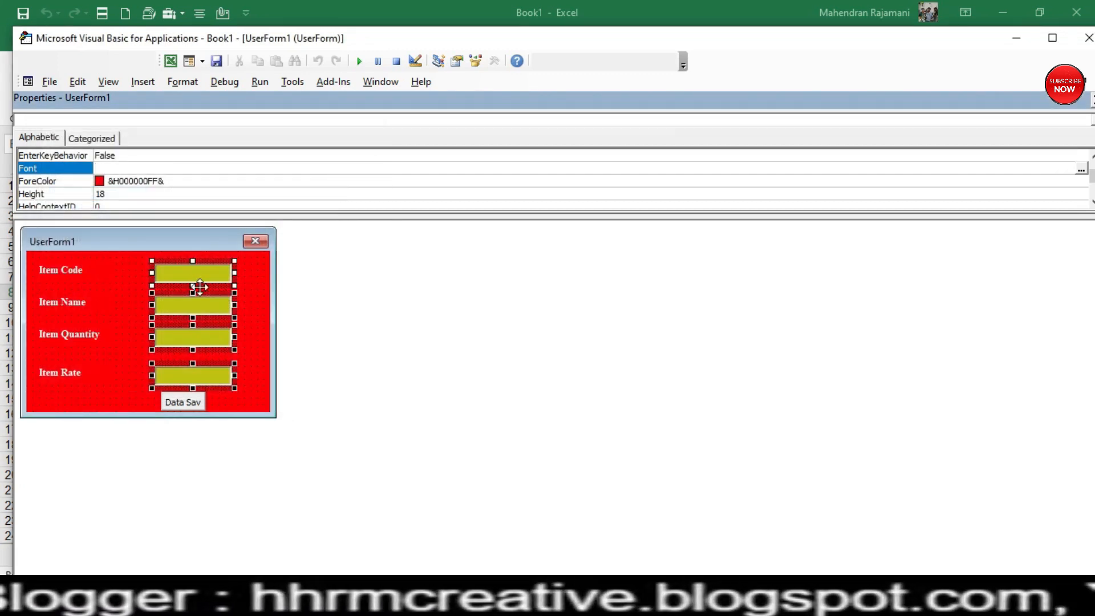
Widen the Data Save button to fit its full caption and set its background colour to dark green (&H00008000&)
{"action": "left_click", "coordinate": [180, 402]}
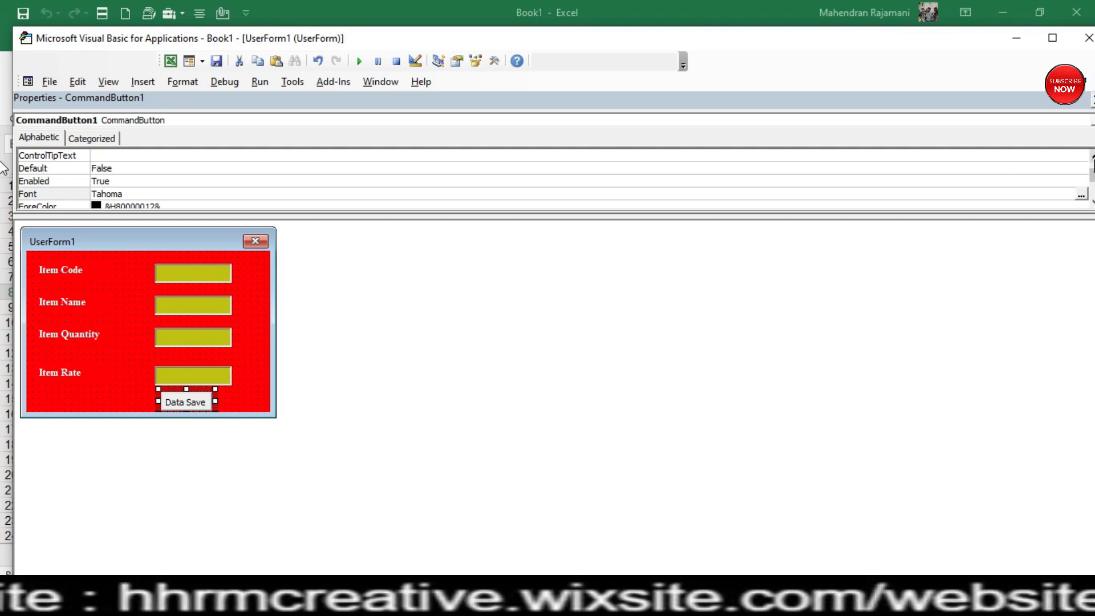
{"action": "left_click", "coordinate": [1092, 158]}
{"action": "left_click", "coordinate": [1092, 158]}
{"action": "left_click", "coordinate": [1092, 159]}
{"action": "left_click", "coordinate": [1093, 159]}
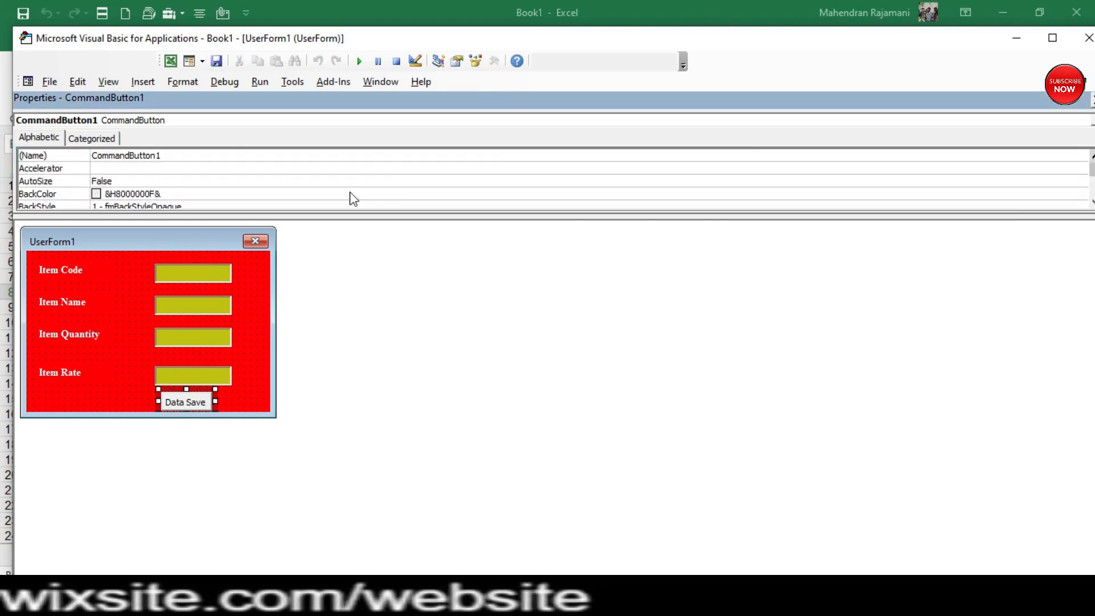
{"action": "left_click", "coordinate": [167, 197]}
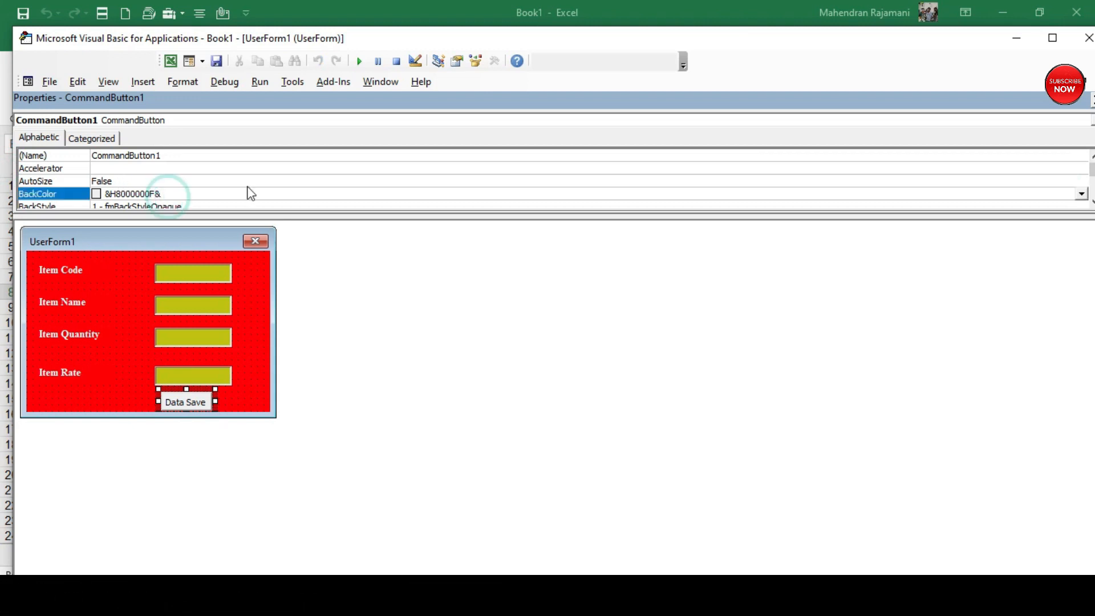
{"action": "left_click", "coordinate": [1081, 194]}
{"action": "left_click", "coordinate": [987, 210]}
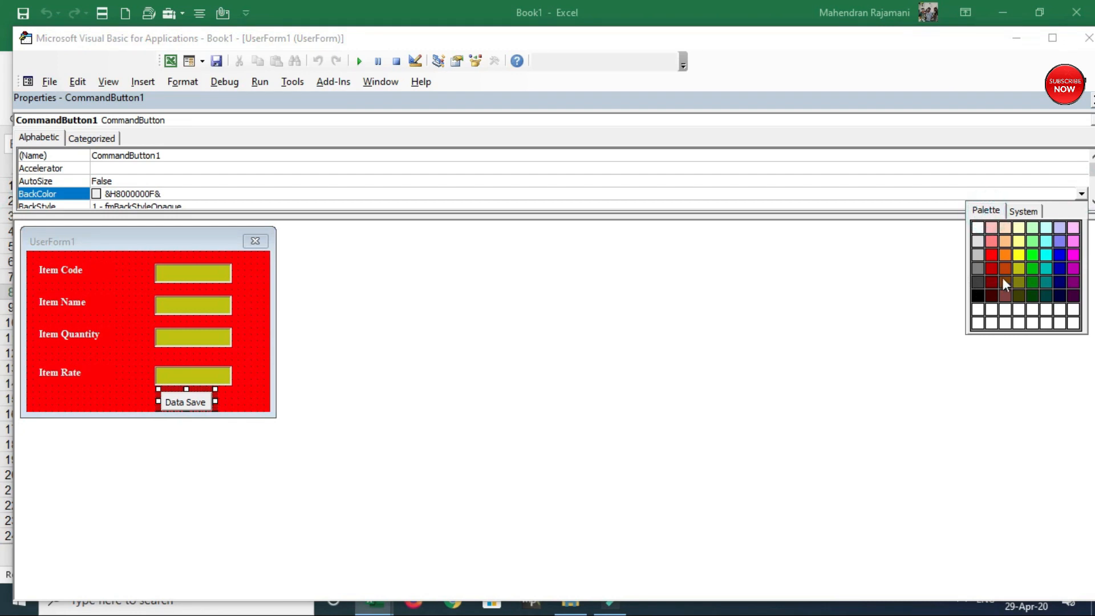
{"action": "left_click", "coordinate": [1032, 279]}
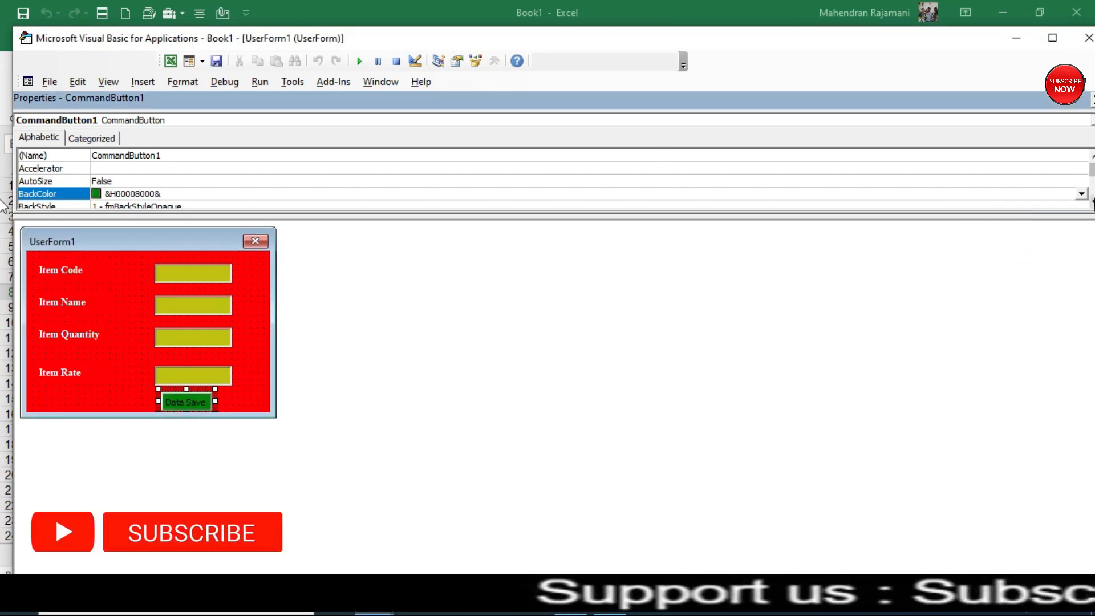
Set the text colour of the Data Save button to blue (&H00FF0000&)
{"action": "left_click", "coordinate": [1092, 199]}
{"action": "left_click", "coordinate": [1092, 200]}
{"action": "left_click", "coordinate": [1093, 199]}
{"action": "left_click", "coordinate": [1093, 199]}
{"action": "left_click", "coordinate": [1092, 200]}
{"action": "left_click", "coordinate": [1093, 201]}
{"action": "left_click", "coordinate": [1093, 201]}
{"action": "left_click", "coordinate": [1093, 200]}
{"action": "left_click", "coordinate": [1093, 200]}
{"action": "left_click", "coordinate": [154, 180]}
{"action": "left_click", "coordinate": [161, 180]}
{"action": "left_click", "coordinate": [165, 183]}
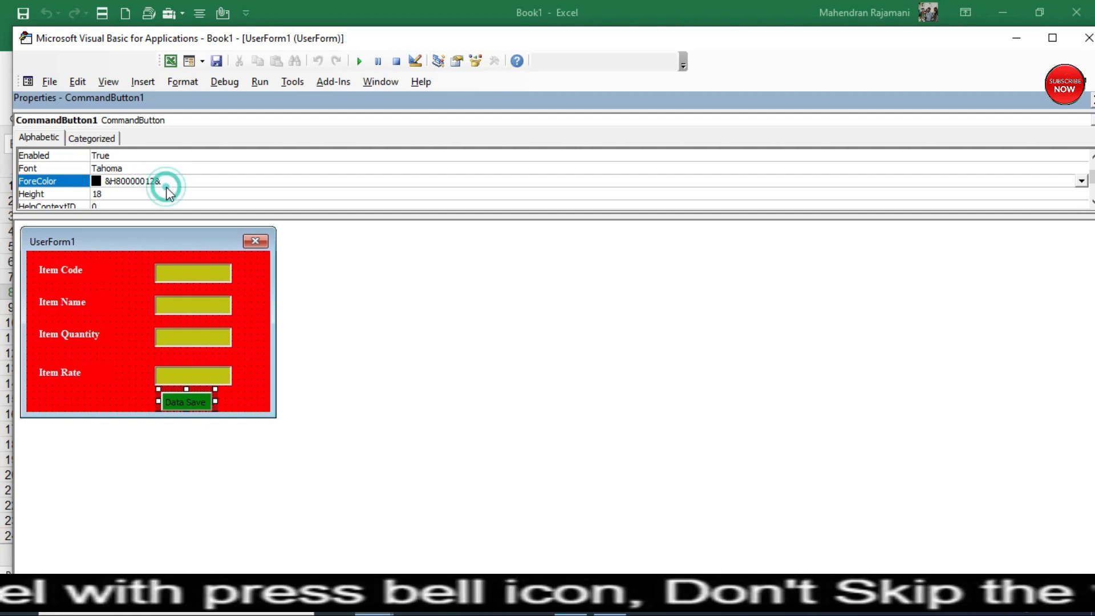
{"action": "left_click", "coordinate": [160, 181]}
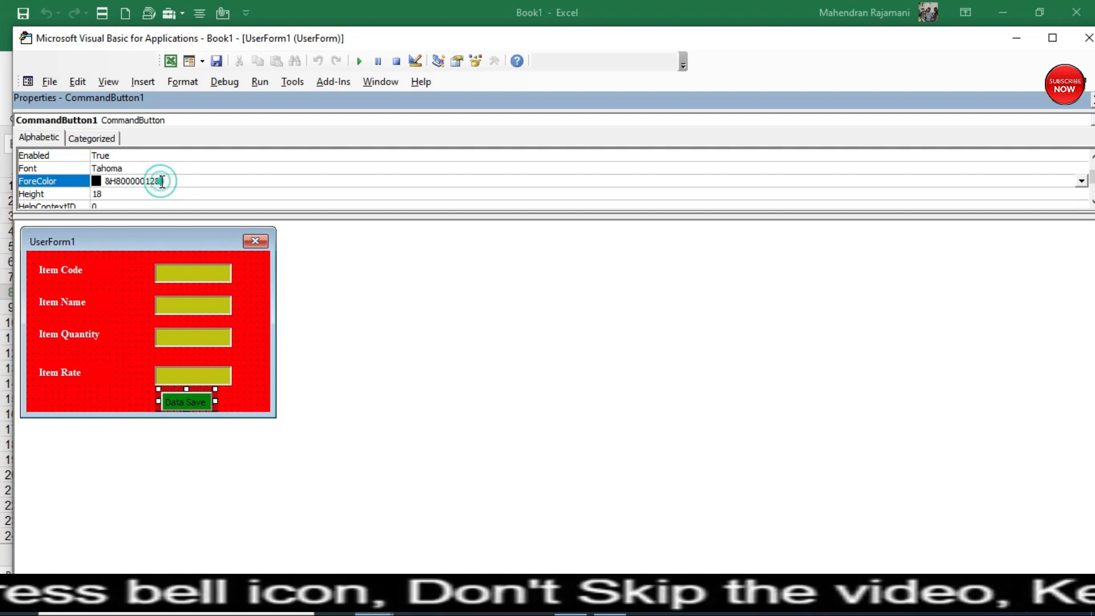
{"action": "left_click", "coordinate": [1081, 180]}
{"action": "left_click", "coordinate": [985, 198]}
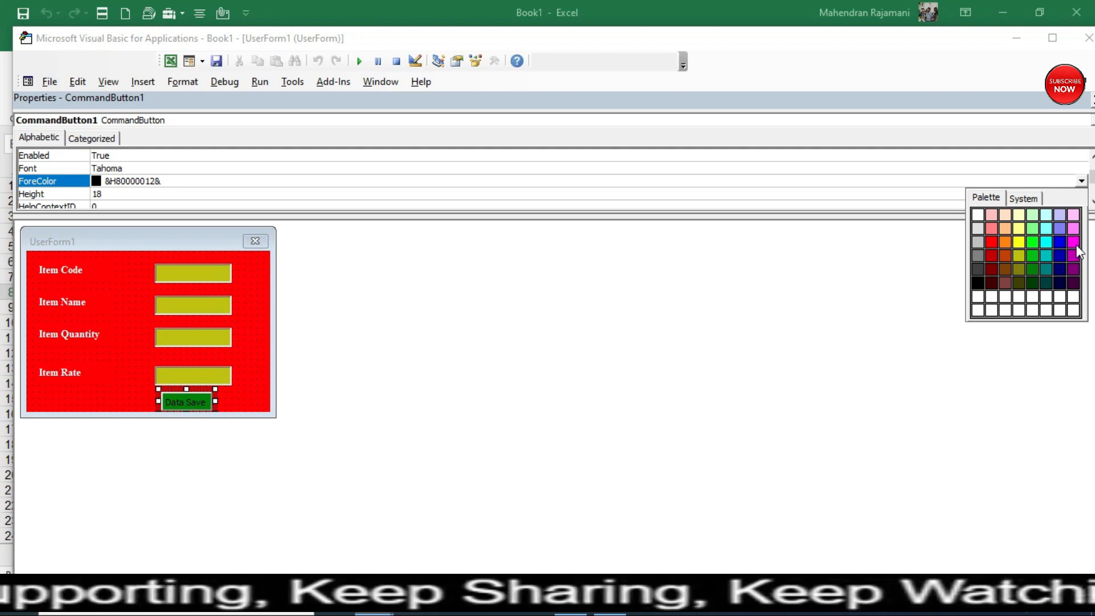
{"action": "left_click", "coordinate": [1056, 244]}
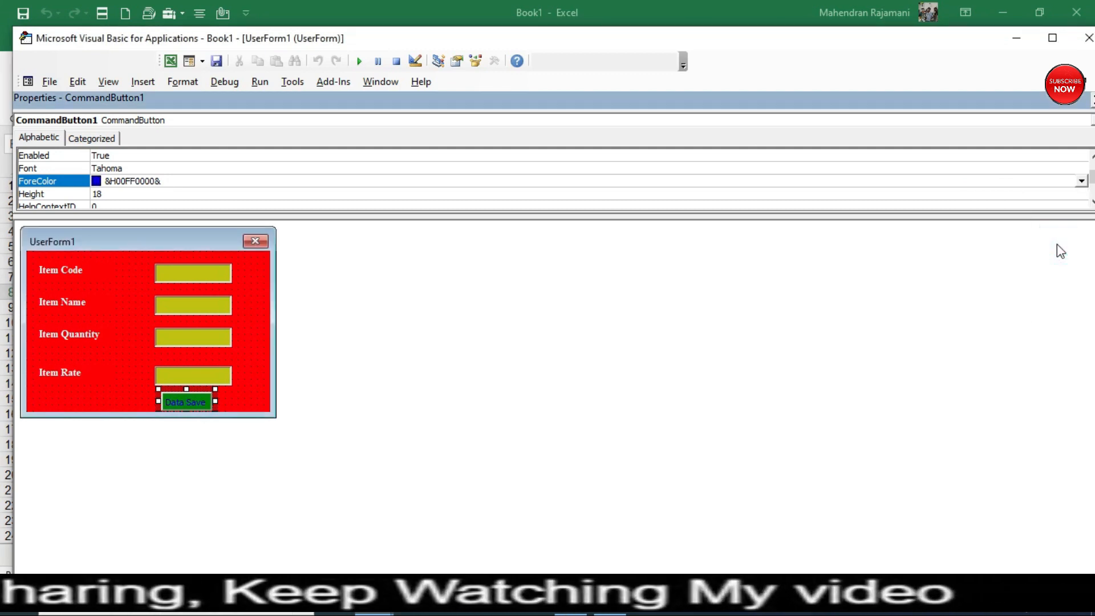
Change the Data Save button's text colour to white (&H00FFFFFF&) and select the form itself
{"action": "left_click", "coordinate": [1081, 182]}
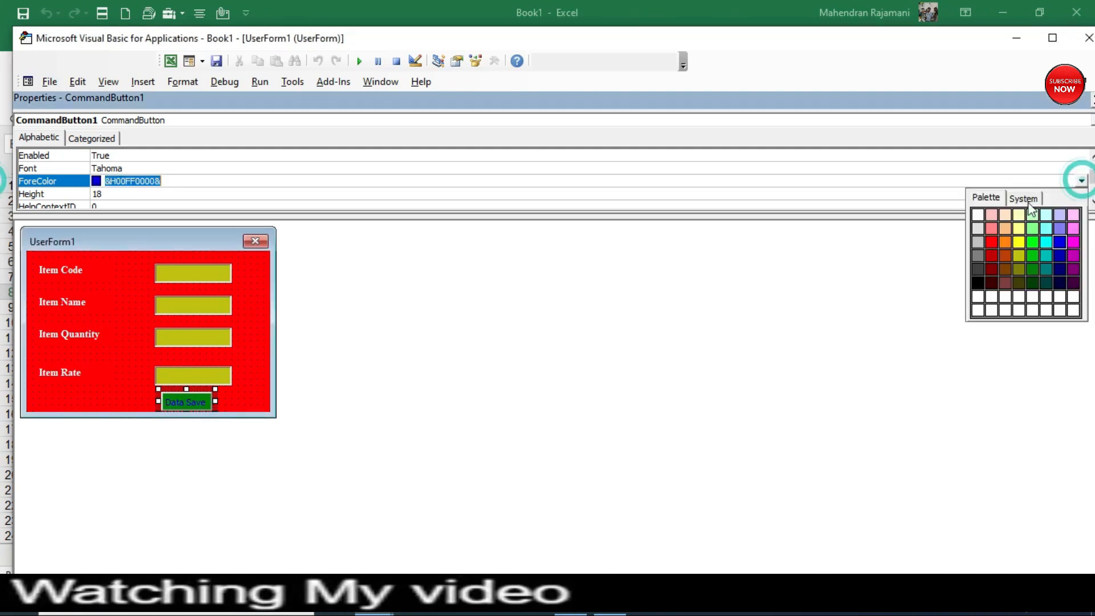
{"action": "left_click", "coordinate": [977, 212]}
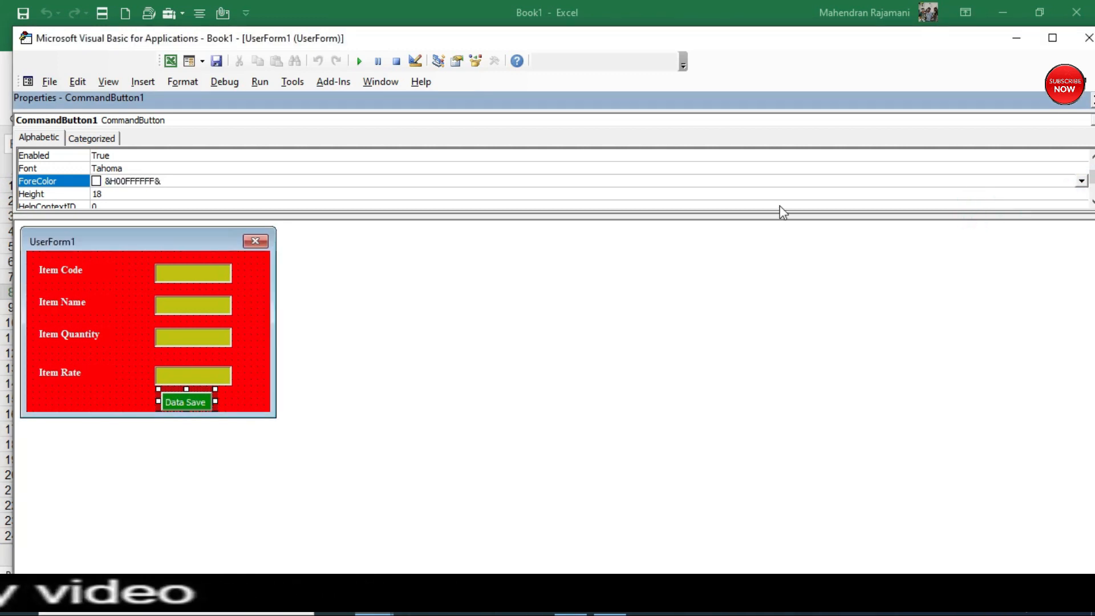
{"action": "left_click", "coordinate": [252, 372]}
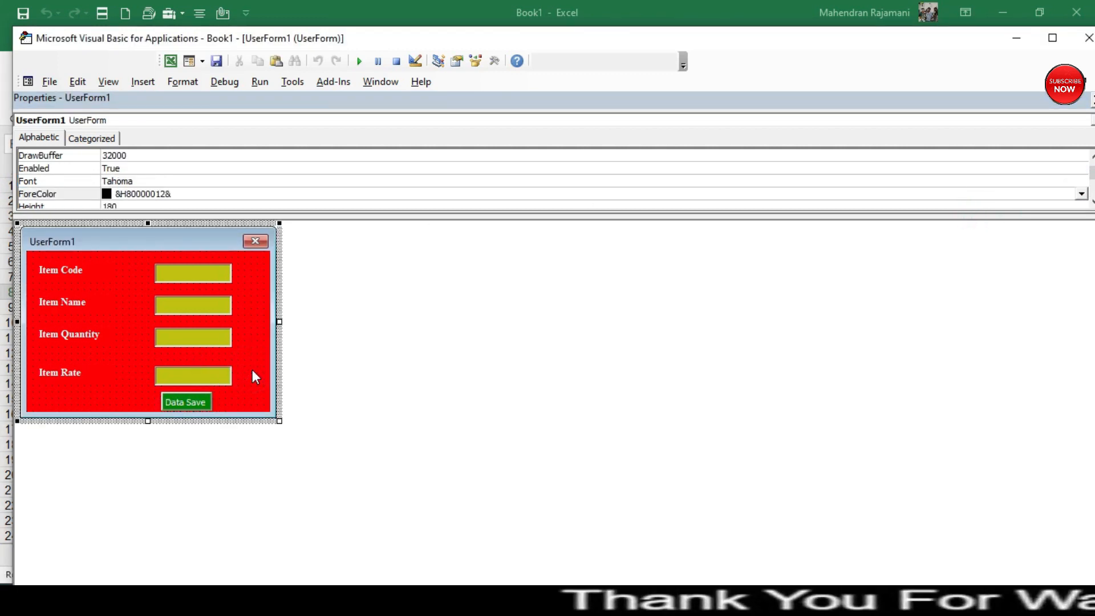